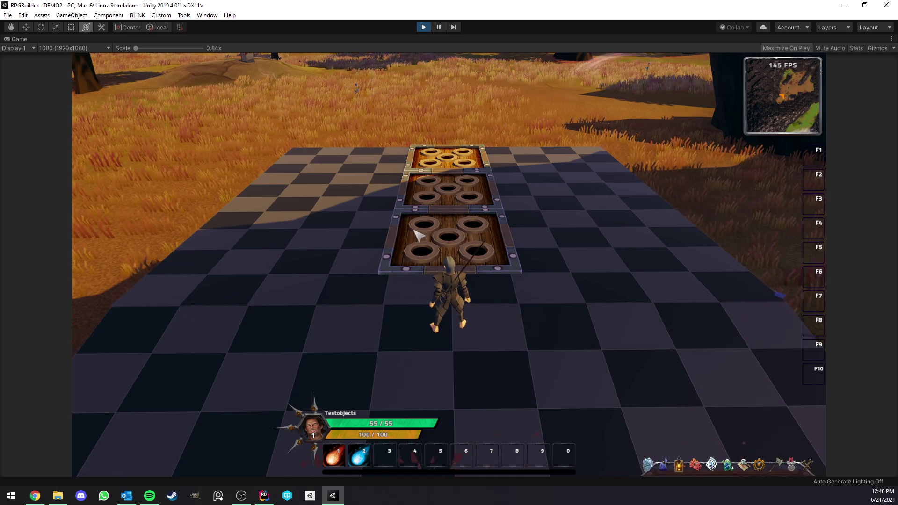
Run the character across the three needle traps in the running game to test their spikes and damage
{"action": "key", "text": "w"}
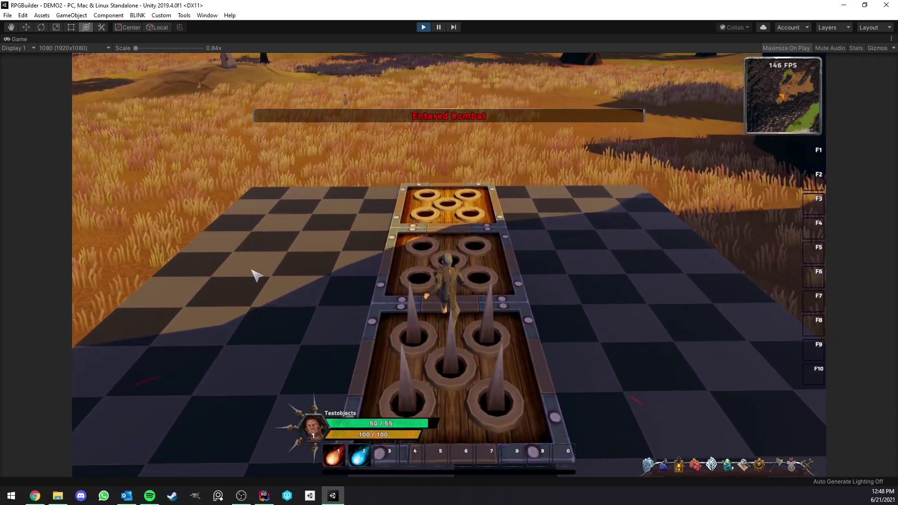
{"action": "key", "text": "w"}
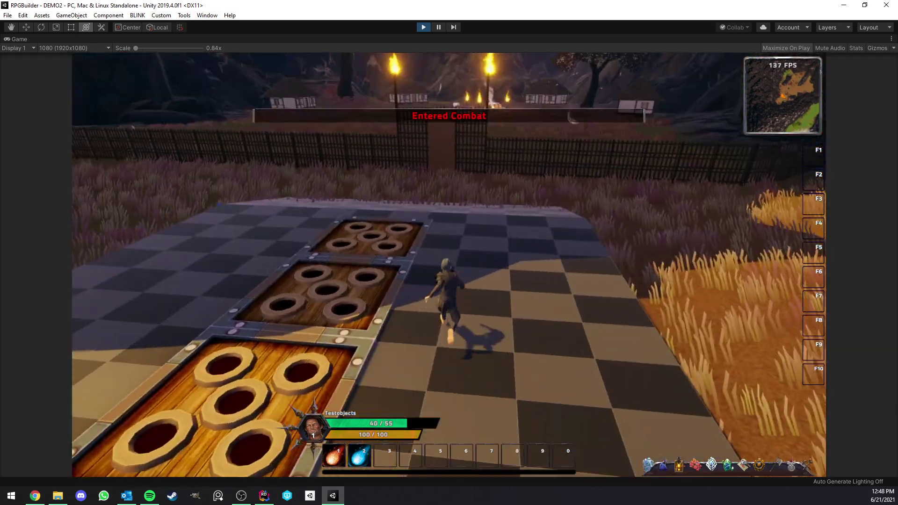
{"action": "key", "text": "w"}
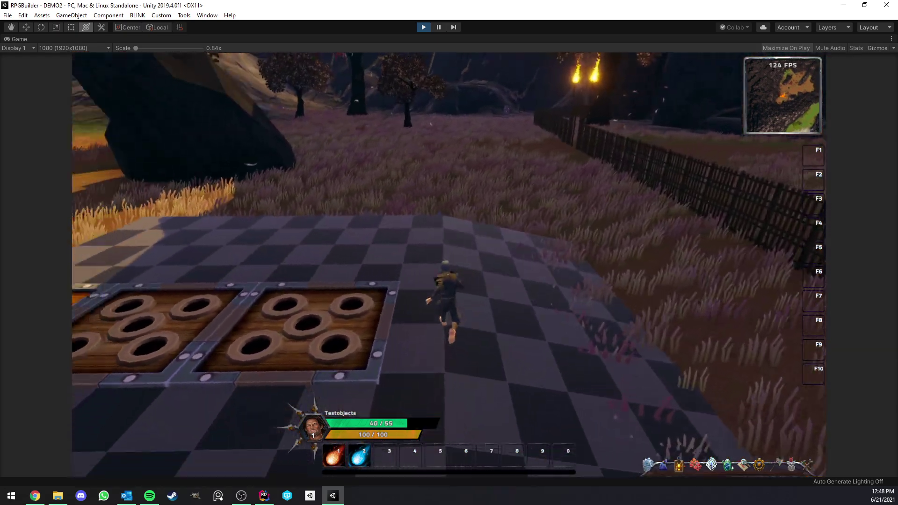
{"action": "key", "text": "a"}
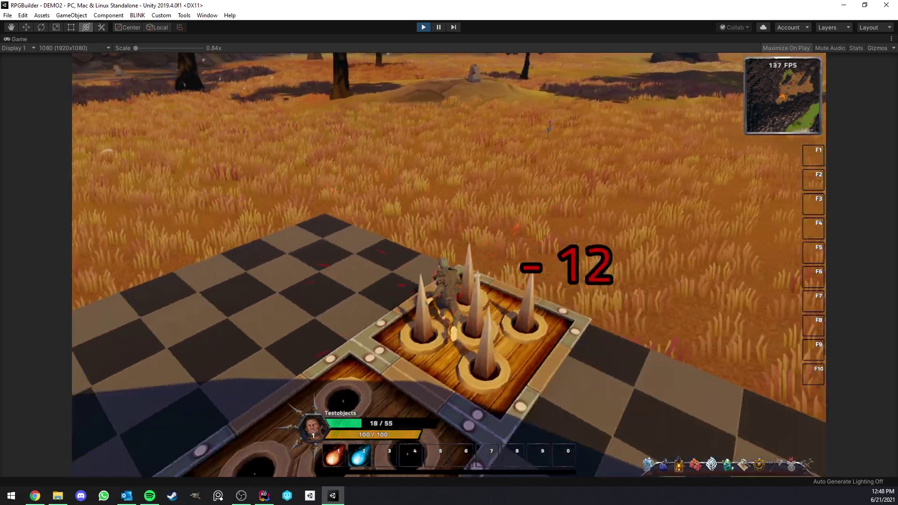
{"action": "key", "text": "w"}
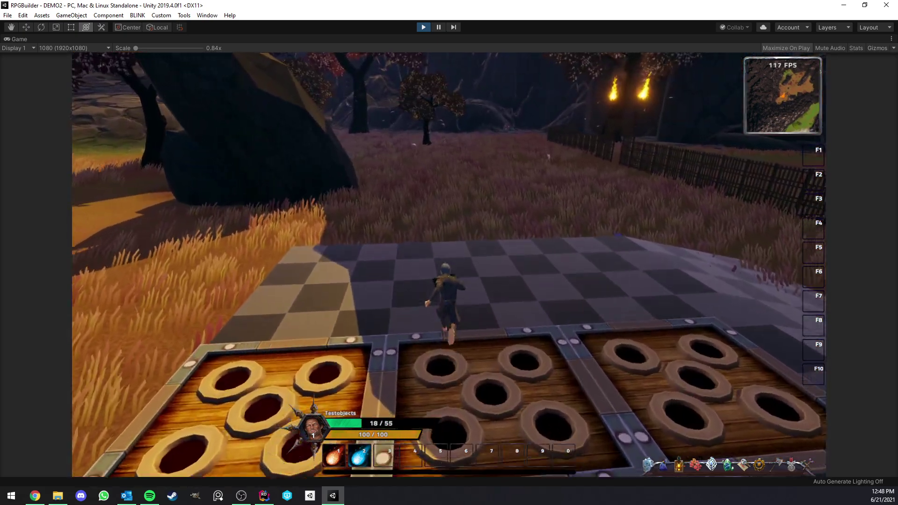
{"action": "key", "text": "a"}
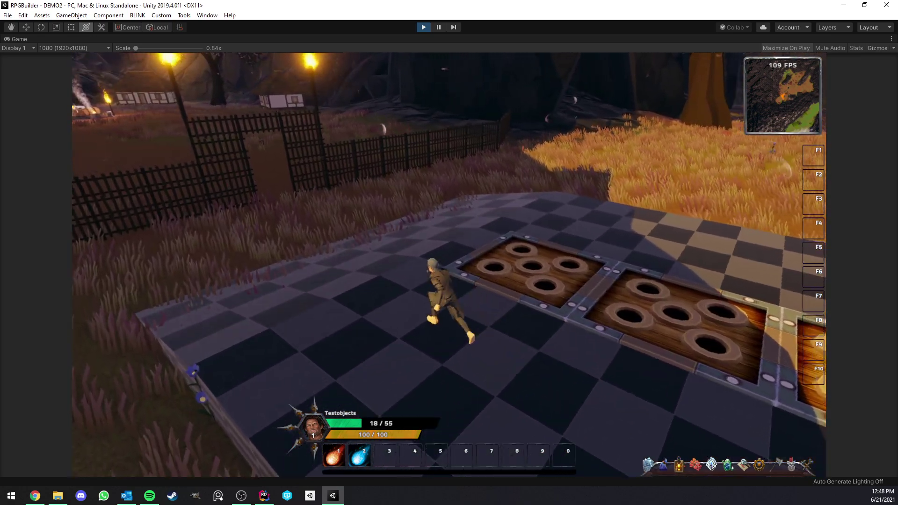
{"action": "key", "text": "a"}
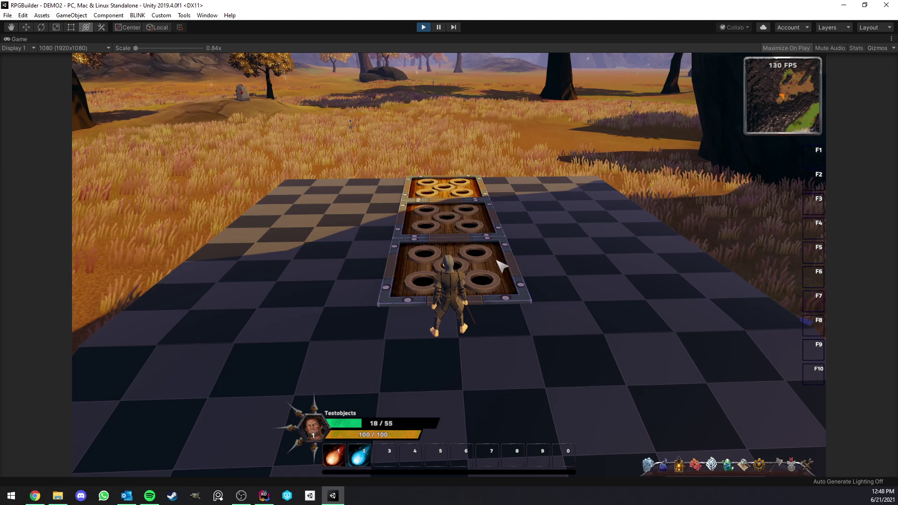
{"action": "key", "text": "w"}
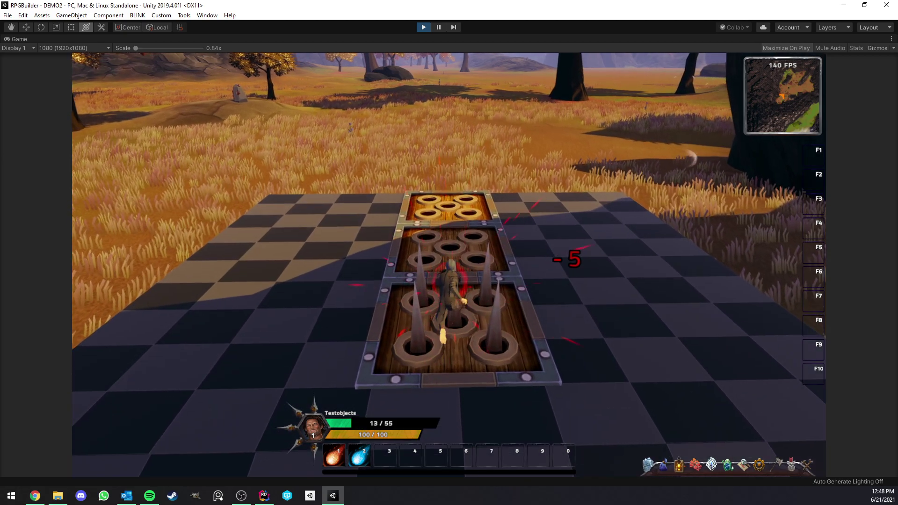
{"action": "key", "text": "a"}
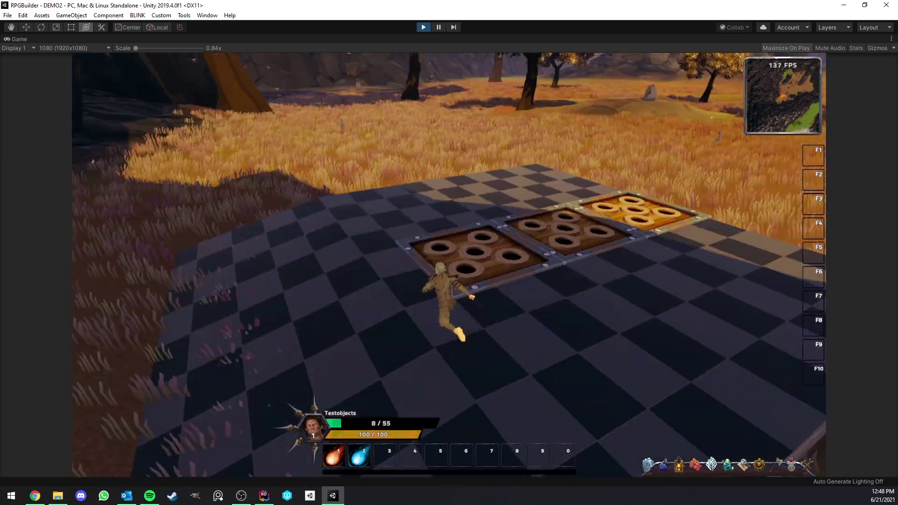
{"action": "key", "text": "s"}
{"action": "key", "text": "w"}
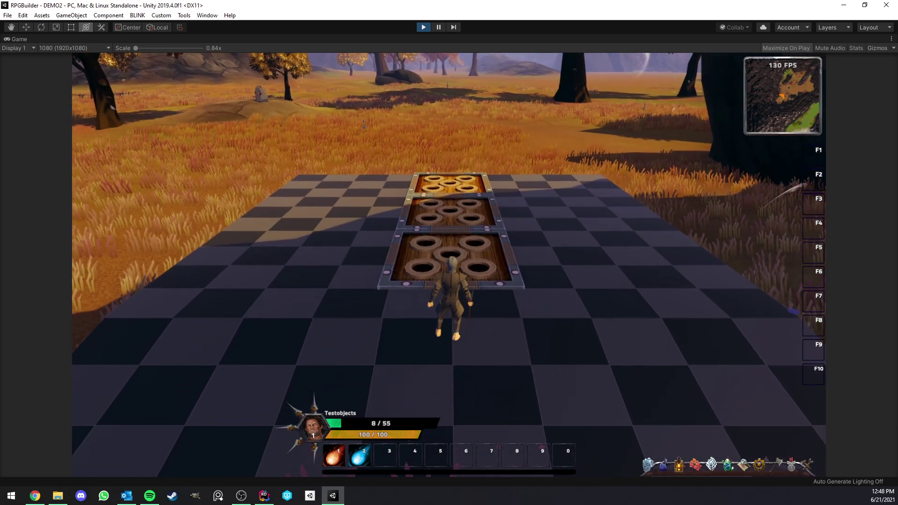
Turn off Maximize On Play and select the nearest trap's parent Trap_Needle object in the Scene view
{"action": "left_click", "coordinate": [769, 48]}
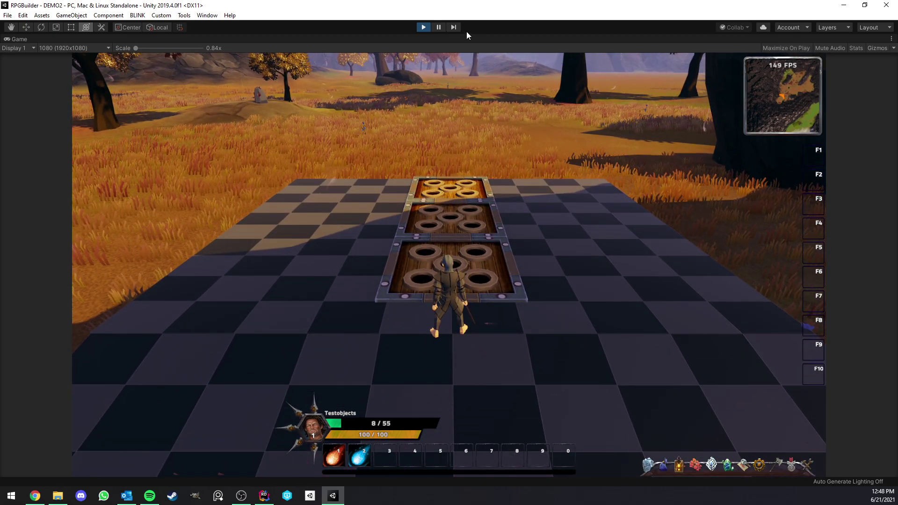
{"action": "left_click", "coordinate": [18, 39]}
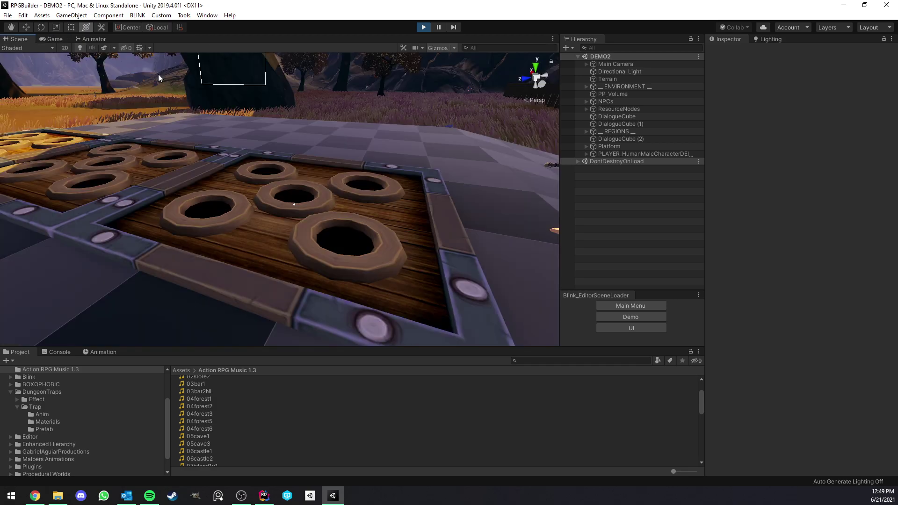
{"action": "right_click_drag", "start_coordinate": [426, 192], "coordinate": [417, 205]}
{"action": "left_click", "coordinate": [444, 204]}
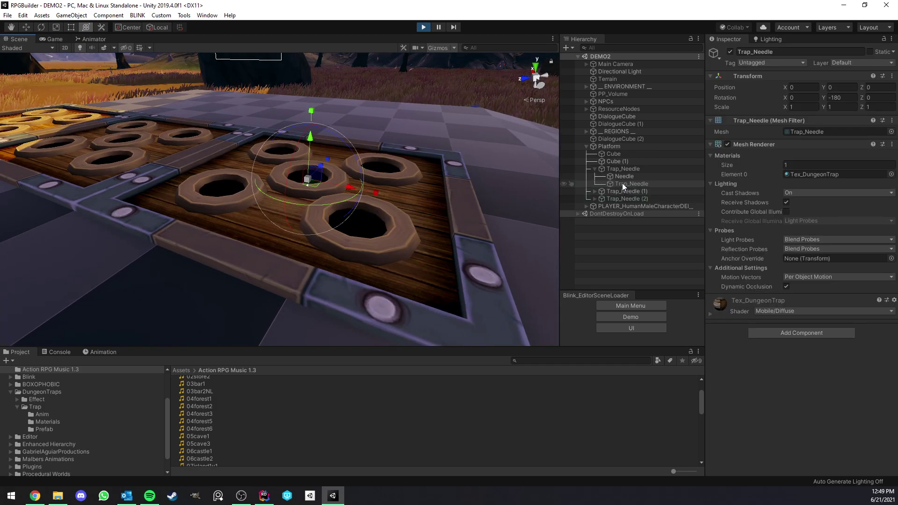
{"action": "left_click", "coordinate": [608, 169]}
{"action": "left_click", "coordinate": [594, 169]}
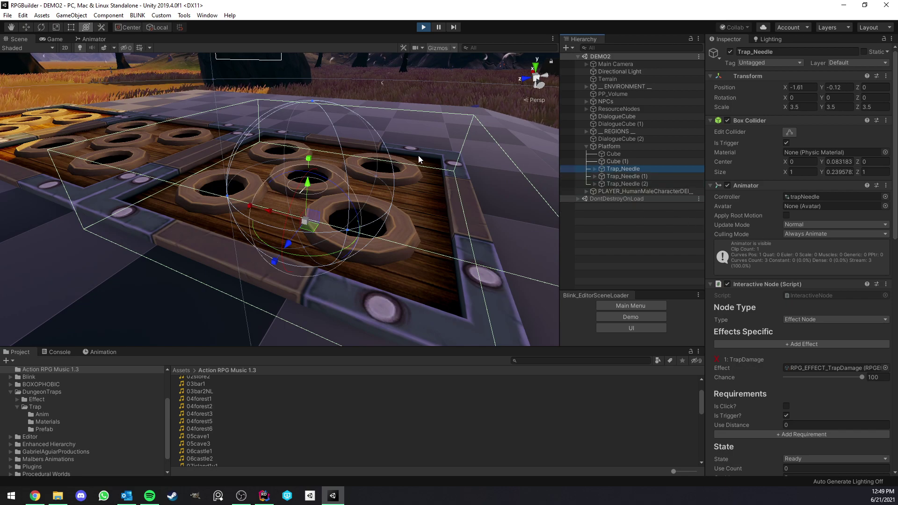
Examine the Platform object with its row of traps and the first Trap_Needle object under it
{"action": "scroll", "coordinate": [419, 159], "scroll_direction": "down", "scroll_amount": 5}
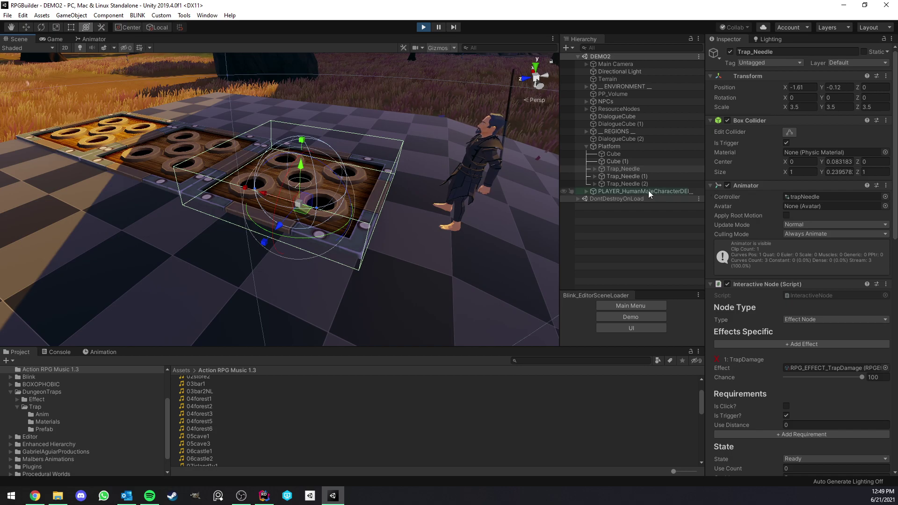
{"action": "left_click", "coordinate": [604, 148]}
{"action": "scroll", "coordinate": [295, 167], "scroll_direction": "down", "scroll_amount": 5}
{"action": "right_click_drag", "start_coordinate": [293, 167], "coordinate": [316, 167]}
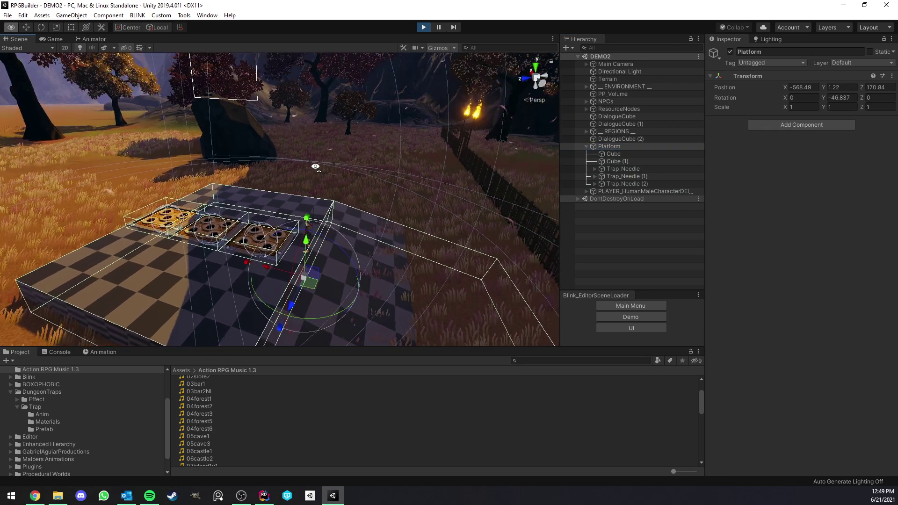
{"action": "scroll", "coordinate": [316, 167], "scroll_direction": "down", "scroll_amount": 3}
{"action": "scroll", "coordinate": [296, 164], "scroll_direction": "up", "scroll_amount": 7}
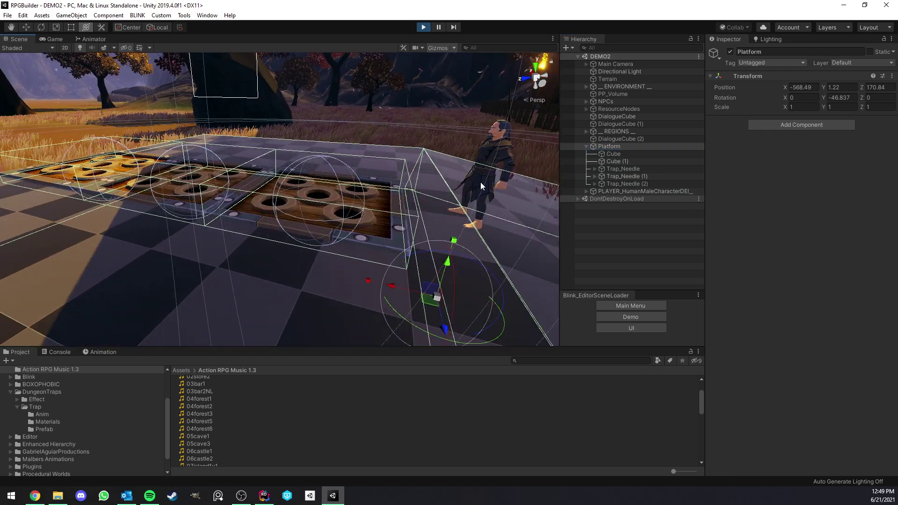
{"action": "double_click", "coordinate": [628, 169]}
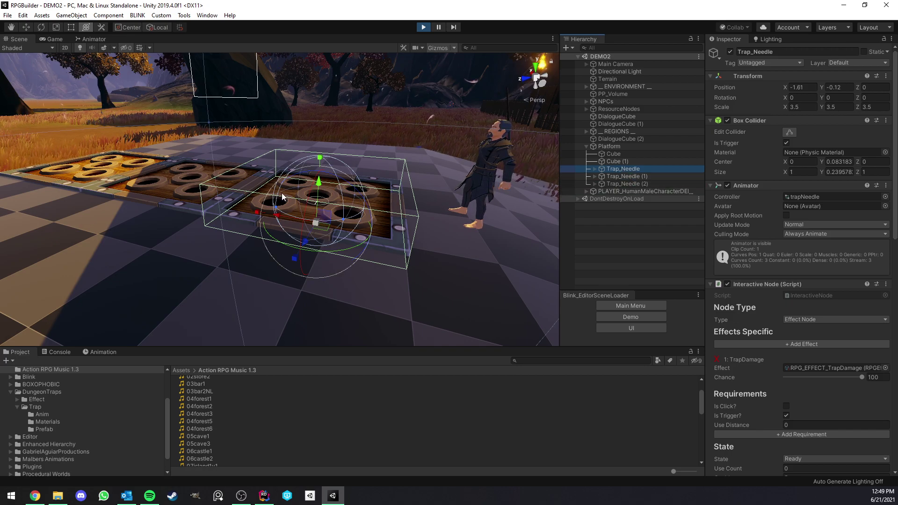
{"action": "scroll", "coordinate": [154, 169], "scroll_direction": "up", "scroll_amount": 4}
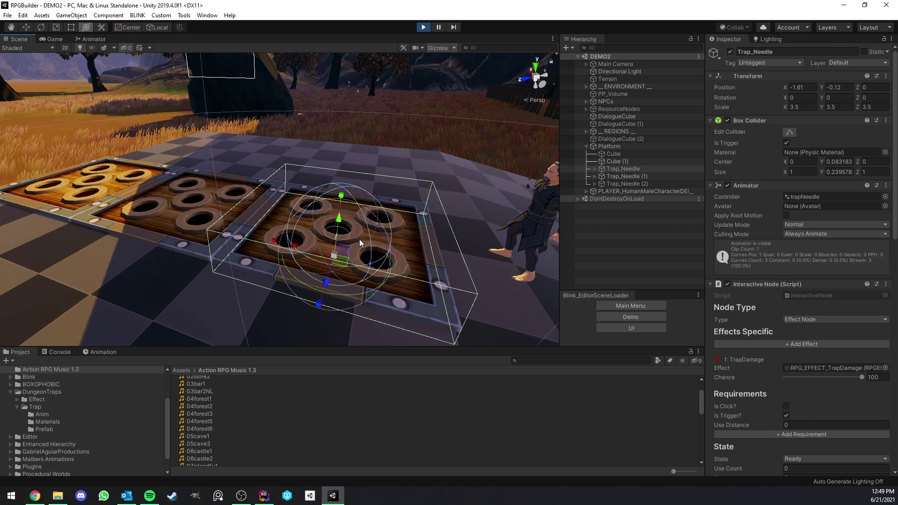
{"action": "middle_click_drag", "start_coordinate": [371, 221], "coordinate": [341, 217]}
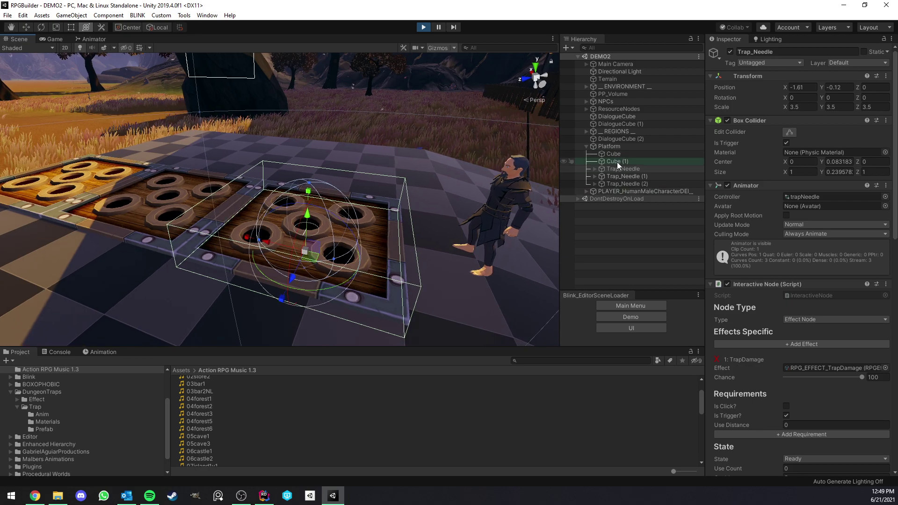
Expand the first Trap_Needle and inspect its Needle and Trap_Needle child objects, ending on the parent
{"action": "left_click", "coordinate": [620, 169]}
{"action": "left_click", "coordinate": [594, 170]}
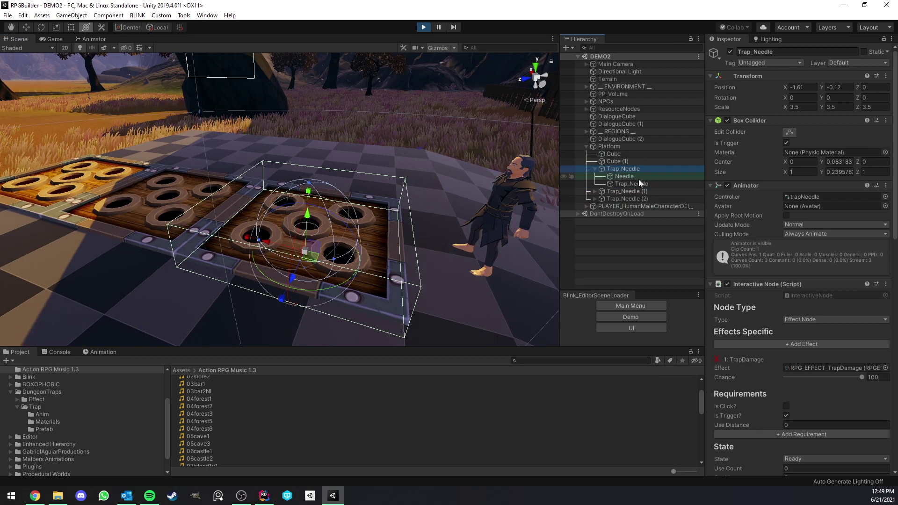
{"action": "left_click", "coordinate": [628, 177]}
{"action": "left_click", "coordinate": [626, 184]}
{"action": "left_click", "coordinate": [629, 176]}
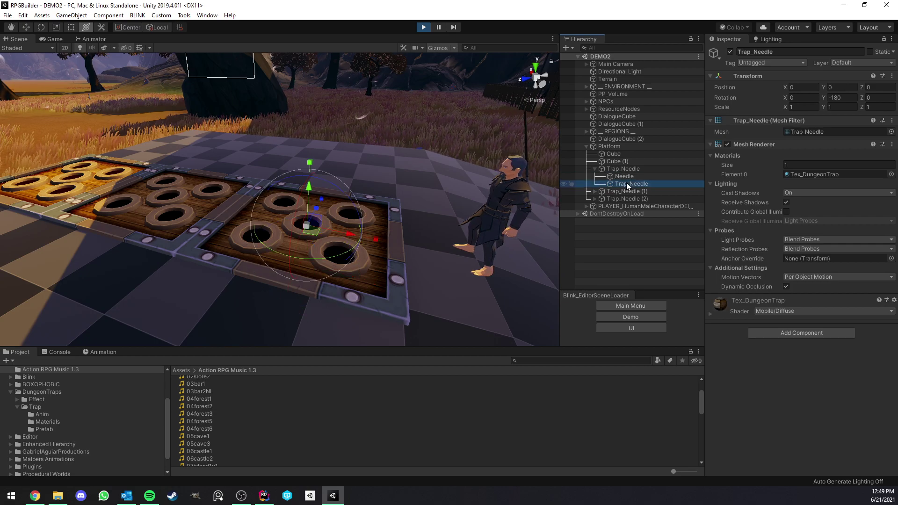
{"action": "left_click", "coordinate": [622, 169]}
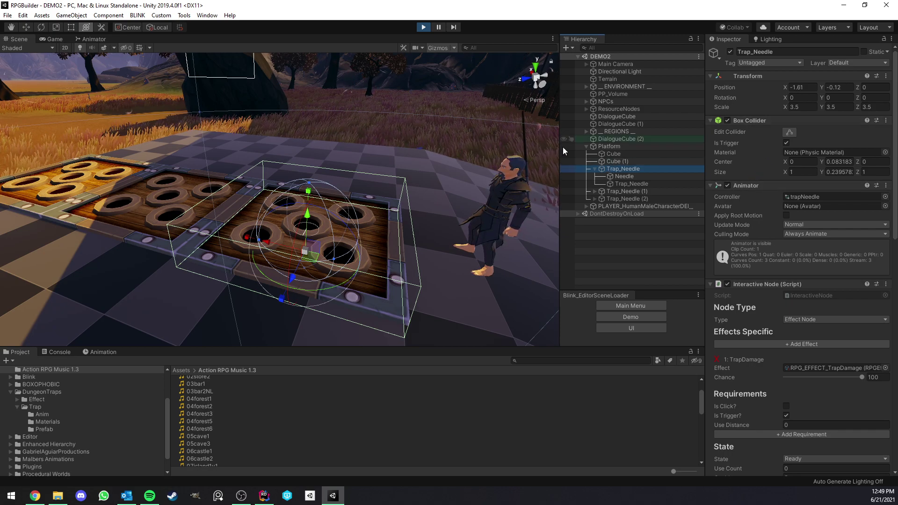
Examine the Trap_Needle parent's Box Collider settings and the trigger volume around the trap from several angles
{"action": "right_click_drag", "start_coordinate": [432, 191], "coordinate": [438, 165]}
{"action": "scroll", "coordinate": [438, 166], "scroll_direction": "up", "scroll_amount": 3}
{"action": "middle_click_drag", "start_coordinate": [438, 165], "coordinate": [461, 116]}
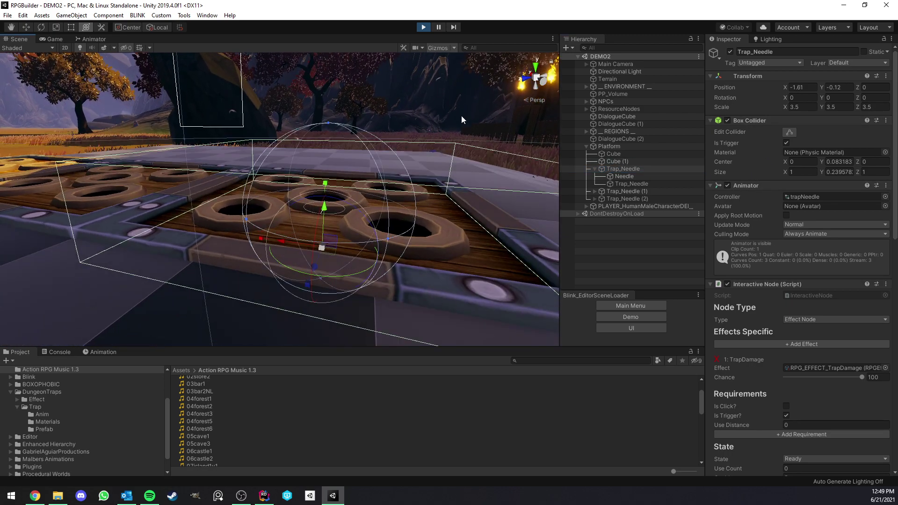
{"action": "left_click", "coordinate": [761, 121]}
{"action": "left_click", "coordinate": [761, 121]}
{"action": "left_click", "coordinate": [761, 121]}
{"action": "left_click", "coordinate": [761, 121]}
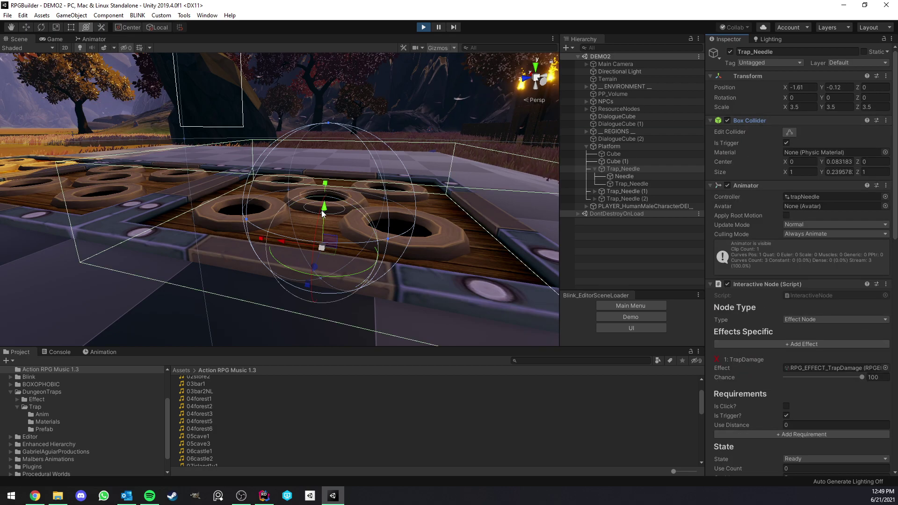
{"action": "left_click_drag", "start_coordinate": [323, 214], "coordinate": [463, 206], "text": "alt"}
{"action": "right_click_drag", "start_coordinate": [309, 182], "coordinate": [330, 167]}
{"action": "middle_click_drag", "start_coordinate": [328, 167], "coordinate": [346, 164]}
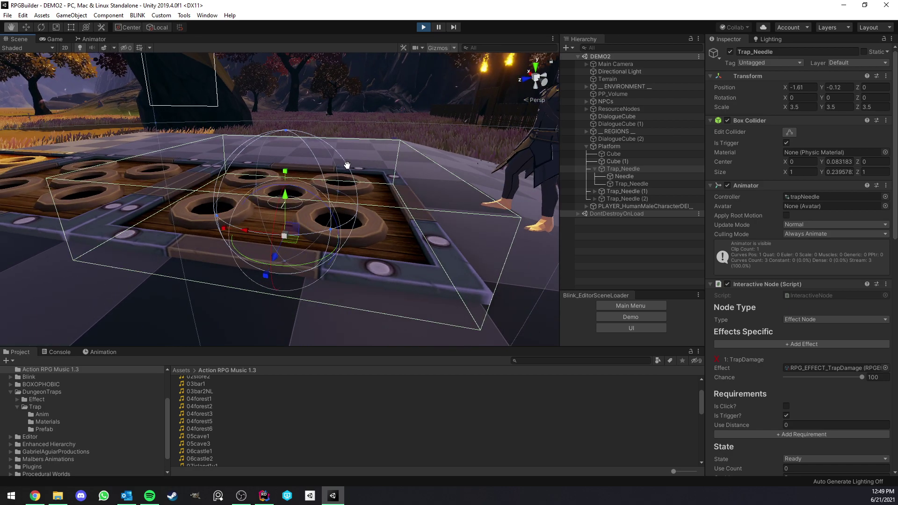
{"action": "middle_click_drag", "start_coordinate": [418, 202], "coordinate": [405, 196]}
{"action": "key", "text": "f"}
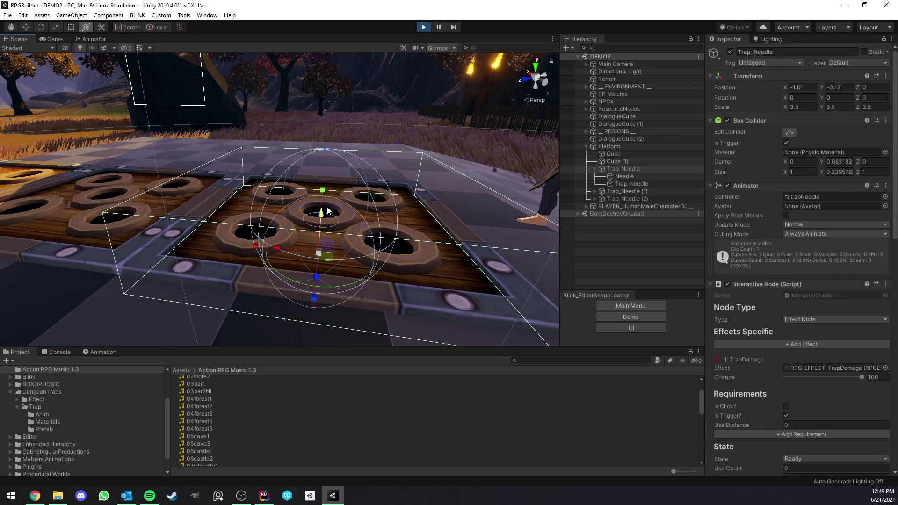
{"action": "left_click_drag", "start_coordinate": [279, 215], "coordinate": [330, 216], "text": "alt"}
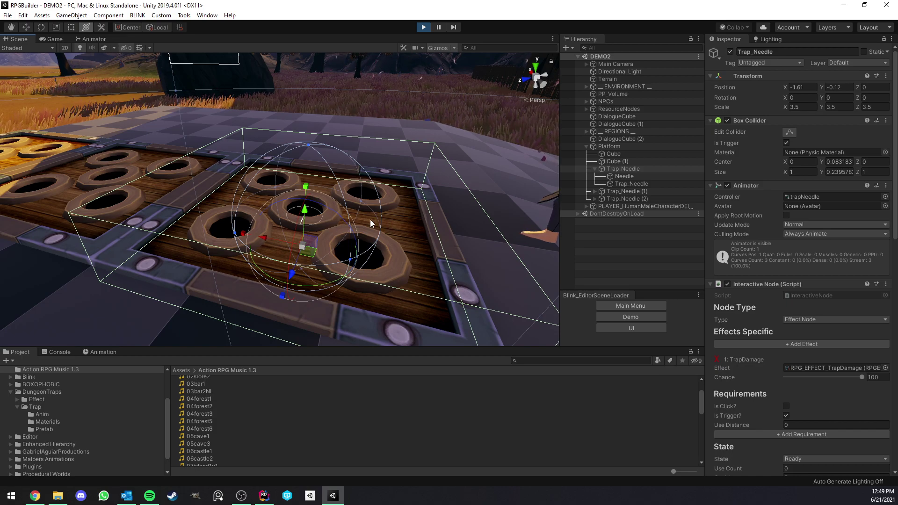
{"action": "middle_click_drag", "start_coordinate": [417, 215], "coordinate": [364, 196]}
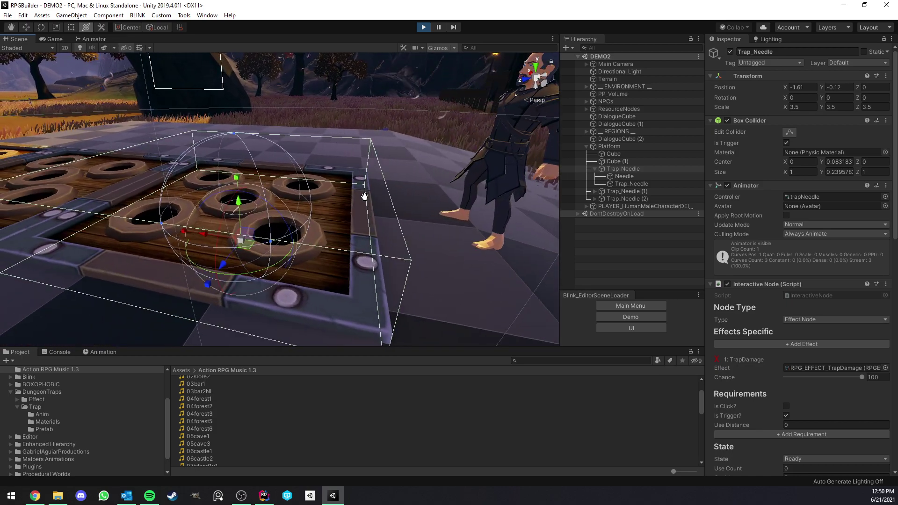
{"action": "middle_click_drag", "start_coordinate": [289, 194], "coordinate": [318, 207]}
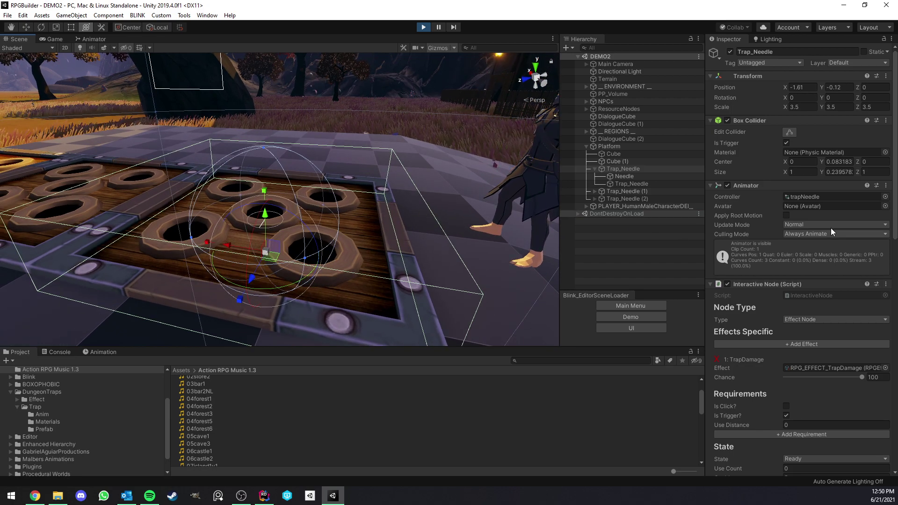
Enable collider editing on Trap_Needle and set its Box Collider size to X 0.72 and Z 0.56
{"action": "left_click", "coordinate": [789, 132]}
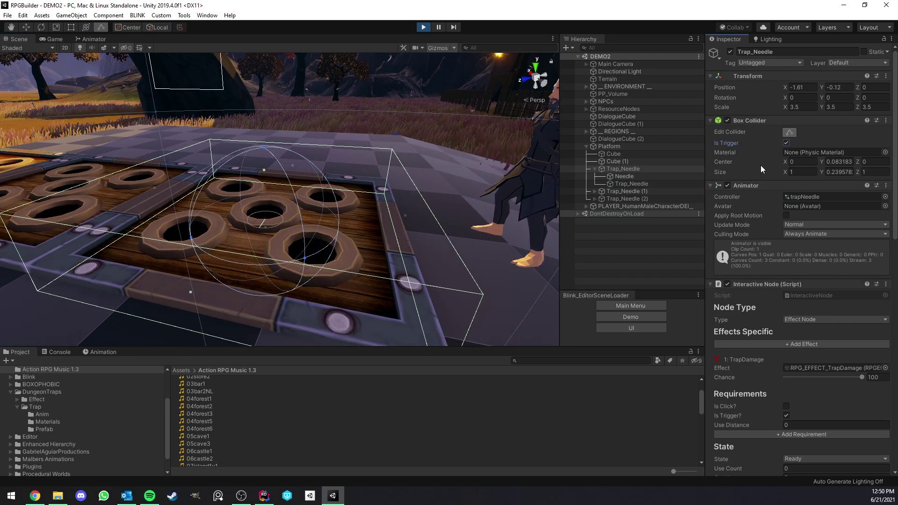
{"action": "type", "text": "0.72"}
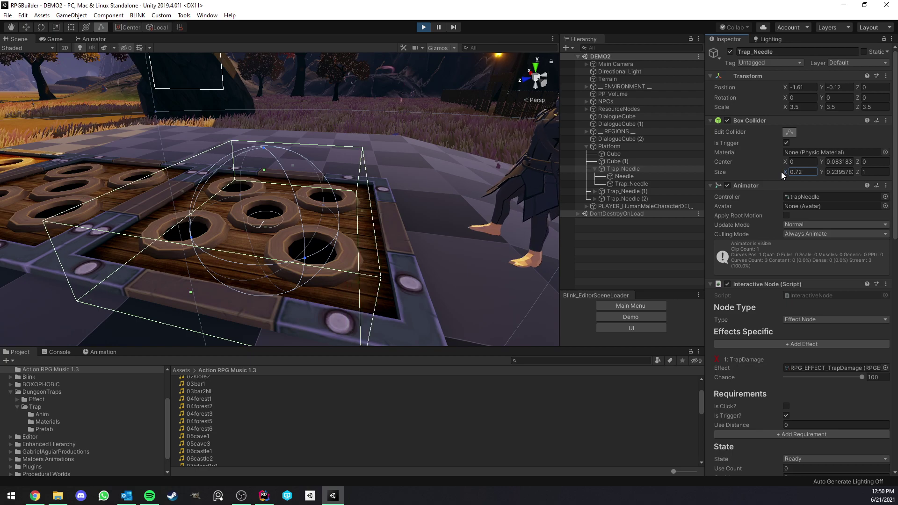
{"action": "left_click_drag", "start_coordinate": [860, 173], "coordinate": [852, 172]}
Test the resized trigger by walking the character onto the first trap in the running game, and return to the Scene view
{"action": "left_click", "coordinate": [55, 39]}
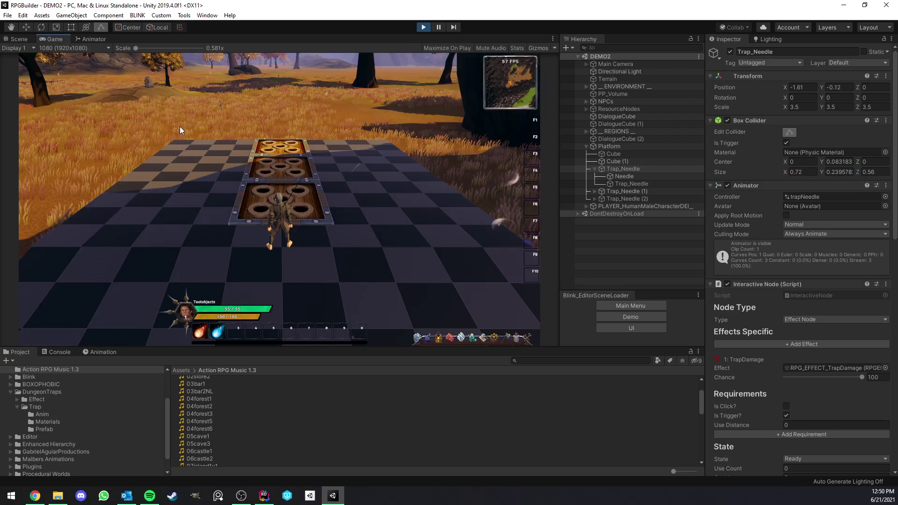
{"action": "key", "text": "w"}
{"action": "right_click_drag", "start_coordinate": [404, 197], "coordinate": [356, 197]}
{"action": "key", "text": "w"}
{"action": "key", "text": "w"}
{"action": "key", "text": "d"}
{"action": "key", "text": "s"}
{"action": "key", "text": "w"}
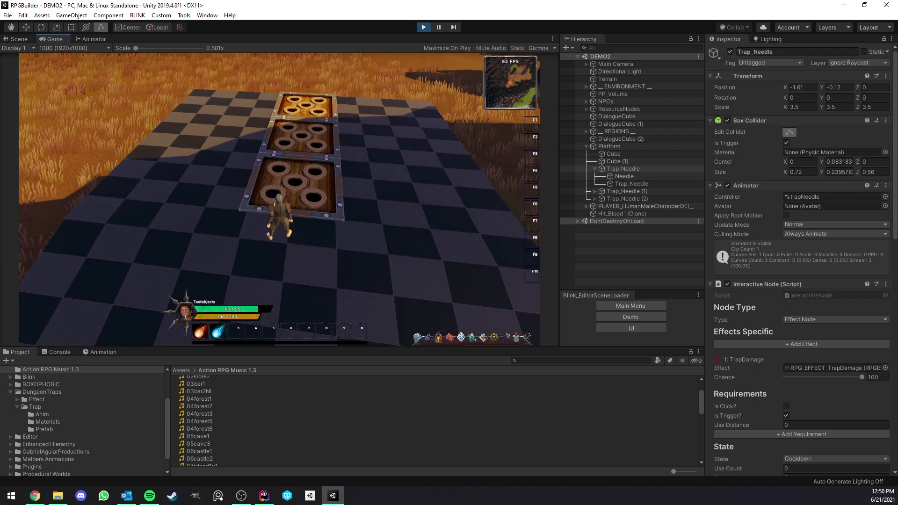
{"action": "left_click", "coordinate": [21, 40]}
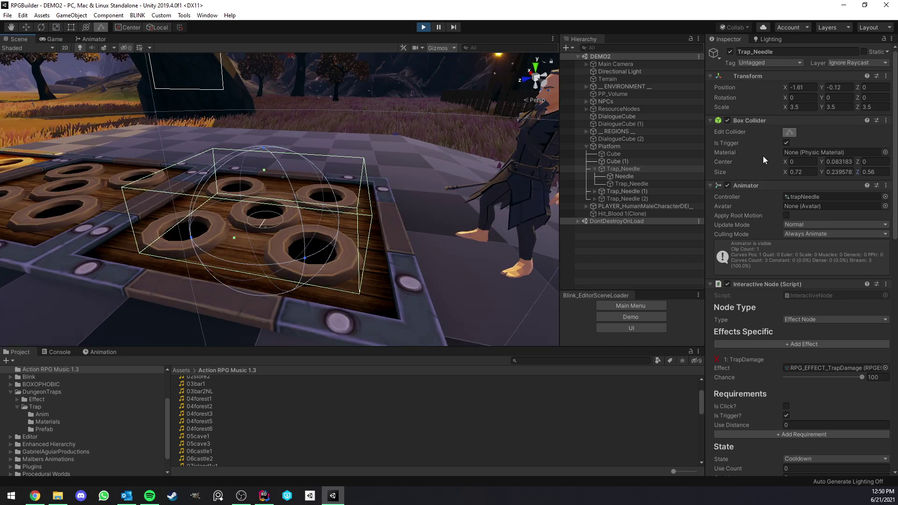
Inspect Trap_Needle's Animator settings, open its trapNeedle controller and examine the New State in the state graph
{"action": "scroll", "coordinate": [759, 152], "scroll_direction": "down", "scroll_amount": 3}
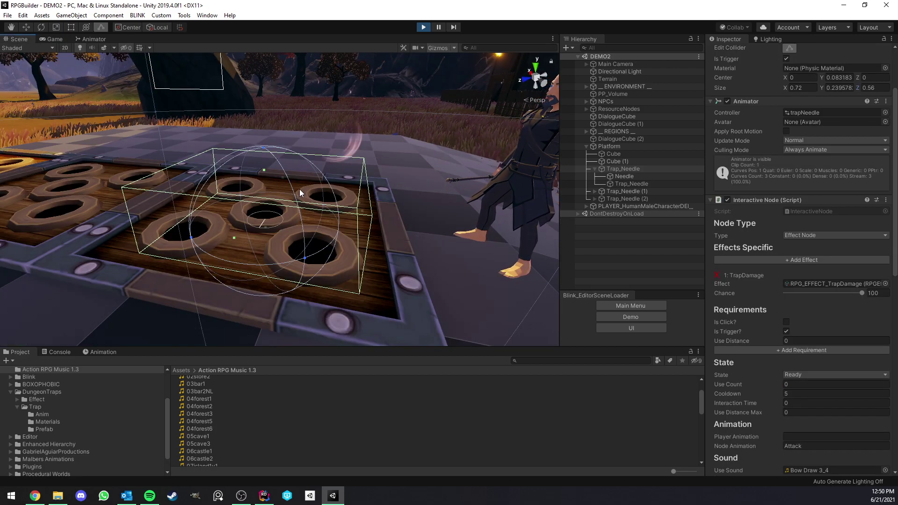
{"action": "scroll", "coordinate": [804, 164], "scroll_direction": "up", "scroll_amount": 3}
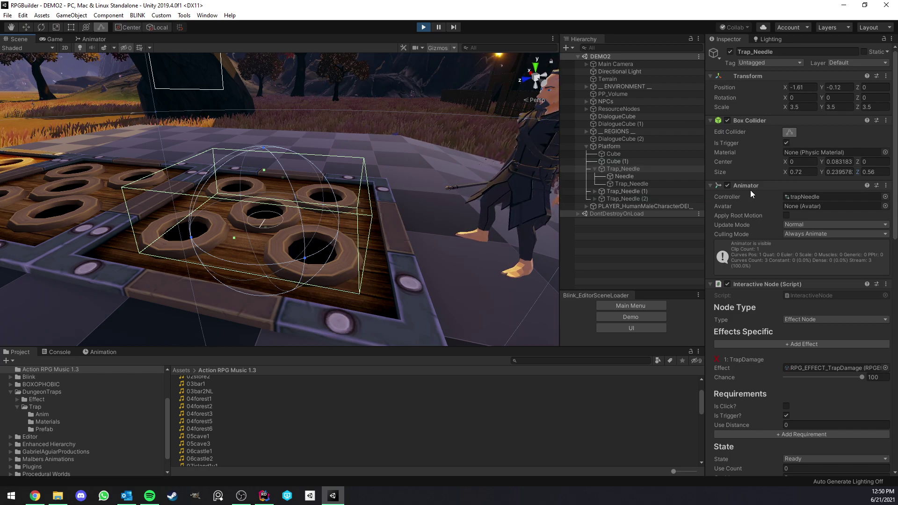
{"action": "scroll", "coordinate": [762, 187], "scroll_direction": "down", "scroll_amount": 3}
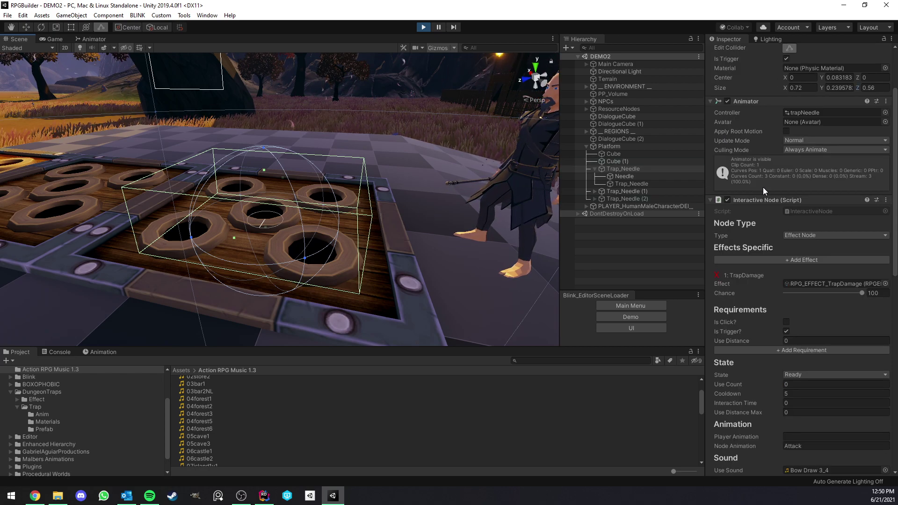
{"action": "double_click", "coordinate": [807, 112]}
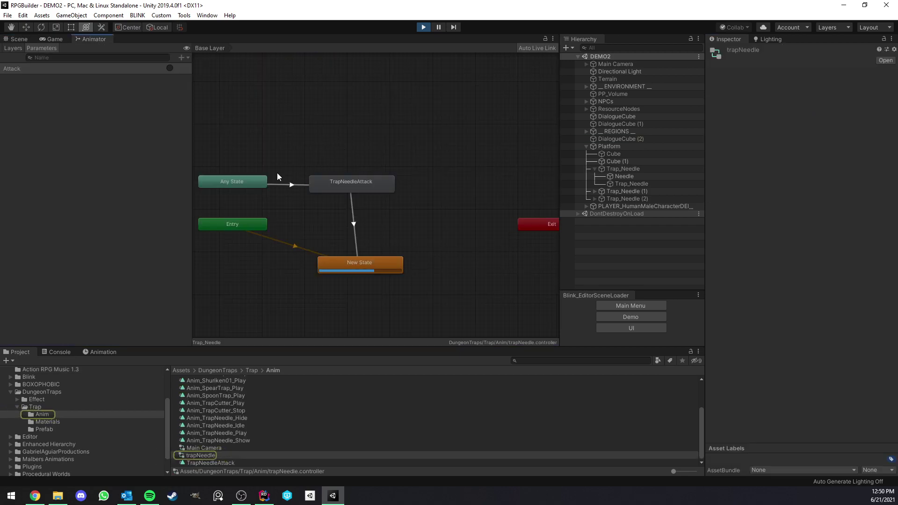
{"action": "scroll", "coordinate": [307, 190], "scroll_direction": "up", "scroll_amount": 4}
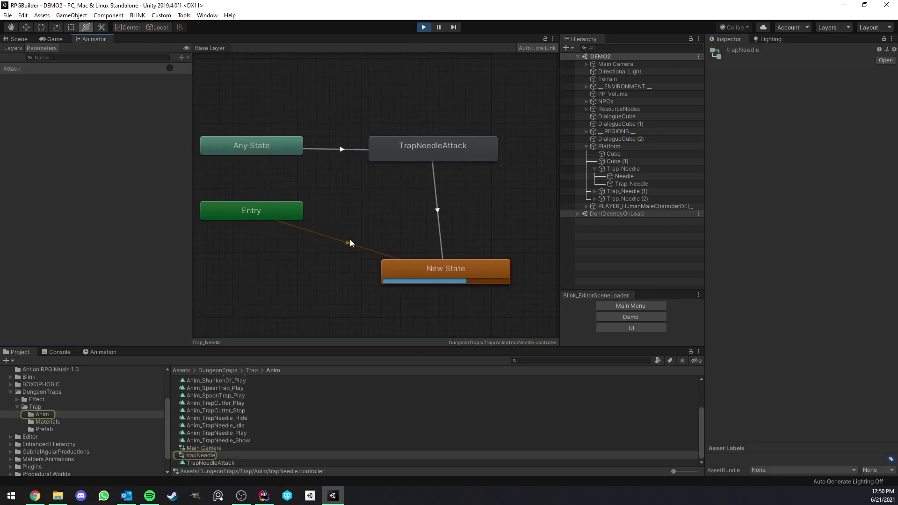
{"action": "left_click", "coordinate": [424, 268]}
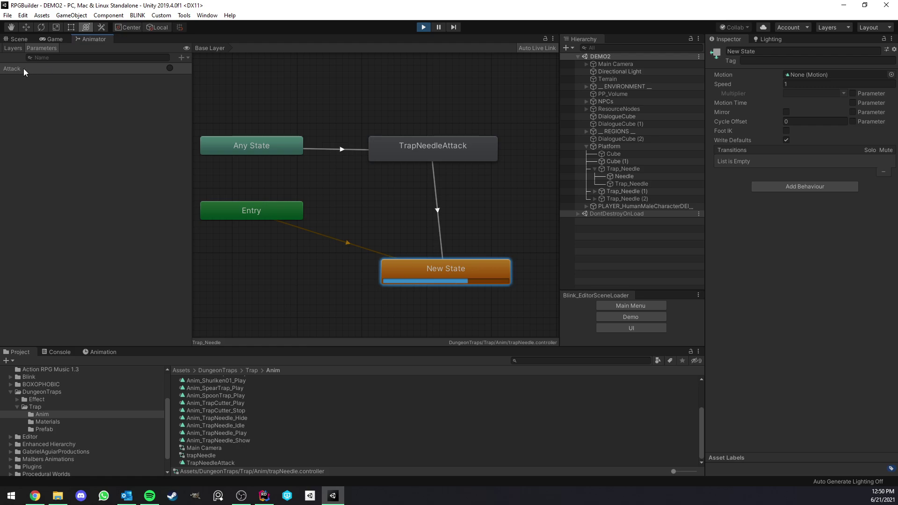
Review Trap_Needle's Interactive Node, collapse its Audio Source, and compare the Node Animation name with the controller's Attack parameter
{"action": "left_click", "coordinate": [625, 169]}
{"action": "scroll", "coordinate": [812, 304], "scroll_direction": "down", "scroll_amount": 5}
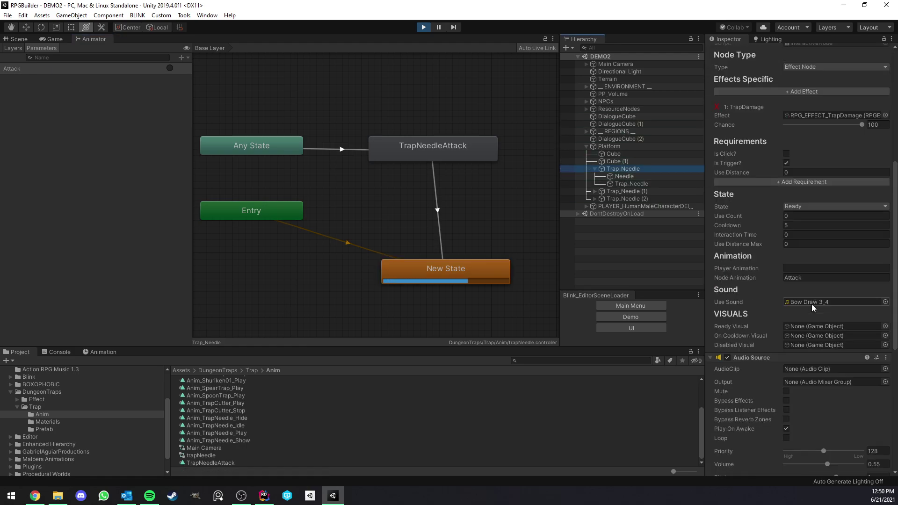
{"action": "scroll", "coordinate": [812, 304], "scroll_direction": "down", "scroll_amount": 5}
{"action": "scroll", "coordinate": [808, 299], "scroll_direction": "up", "scroll_amount": 6}
{"action": "scroll", "coordinate": [775, 296], "scroll_direction": "down", "scroll_amount": 4}
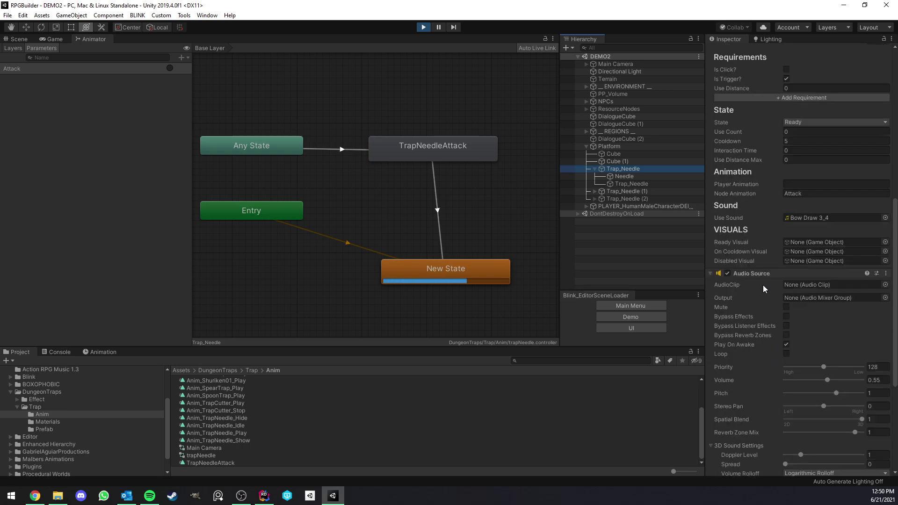
{"action": "left_click", "coordinate": [750, 274]}
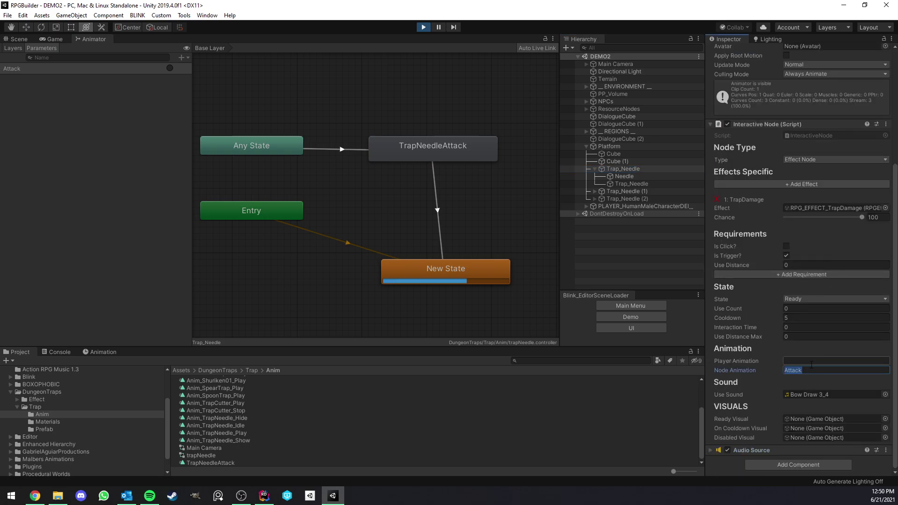
{"action": "left_click", "coordinate": [816, 370]}
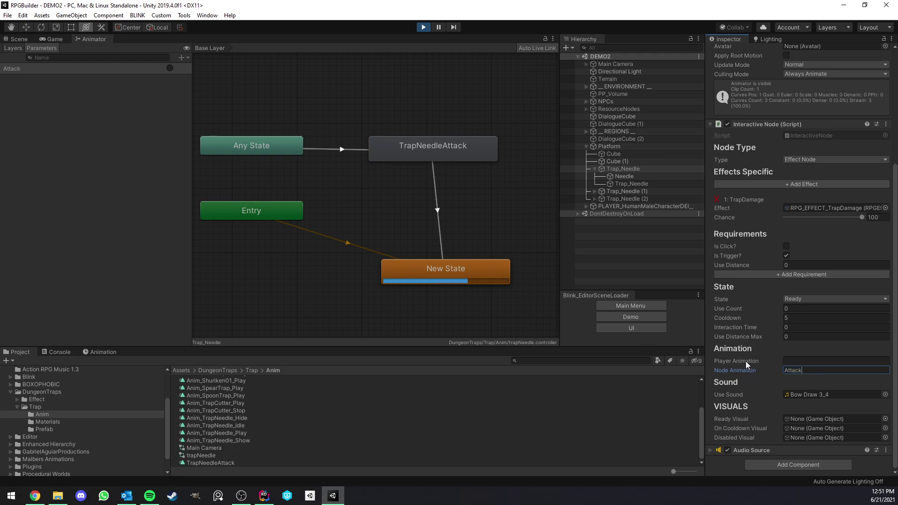
{"action": "left_click", "coordinate": [16, 68]}
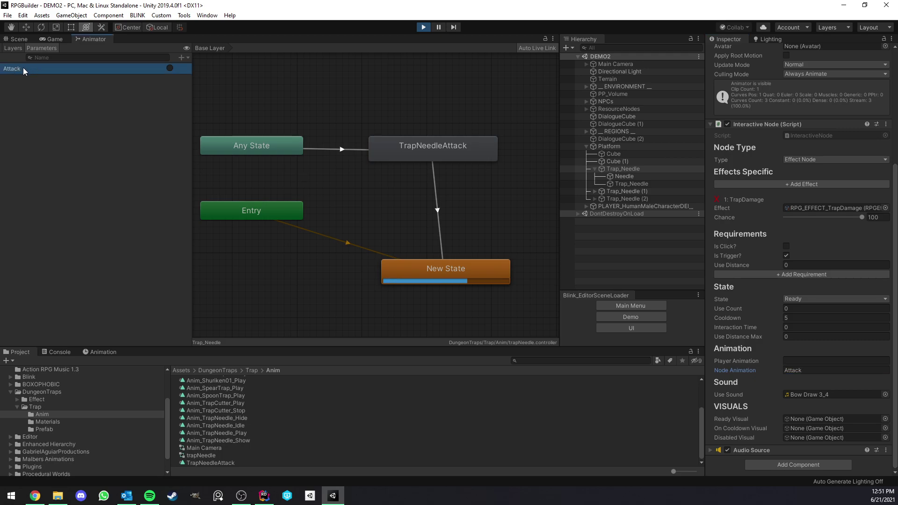
Inspect the transition from Any State to TrapNeedleAttack and the TrapNeedleAttack state's settings
{"action": "scroll", "coordinate": [785, 194], "scroll_direction": "up", "scroll_amount": 4}
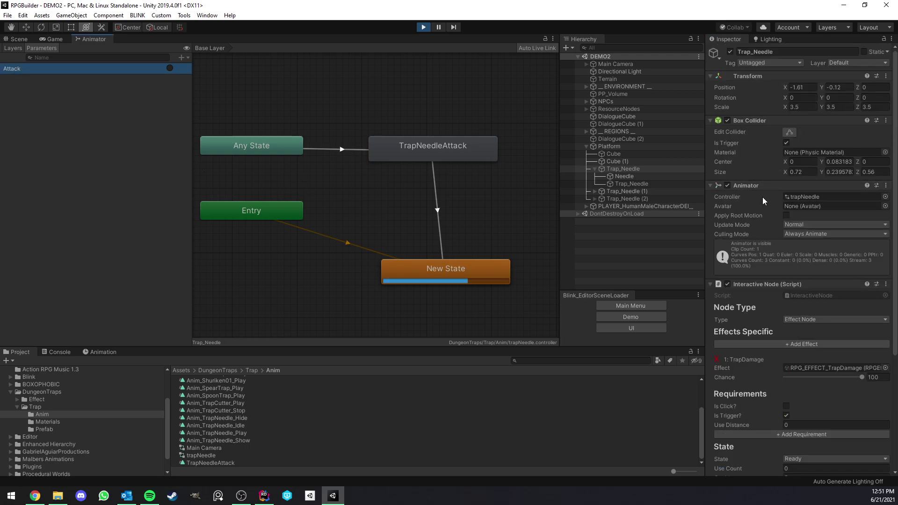
{"action": "scroll", "coordinate": [757, 187], "scroll_direction": "down", "scroll_amount": 2}
{"action": "scroll", "coordinate": [758, 190], "scroll_direction": "down", "scroll_amount": 2}
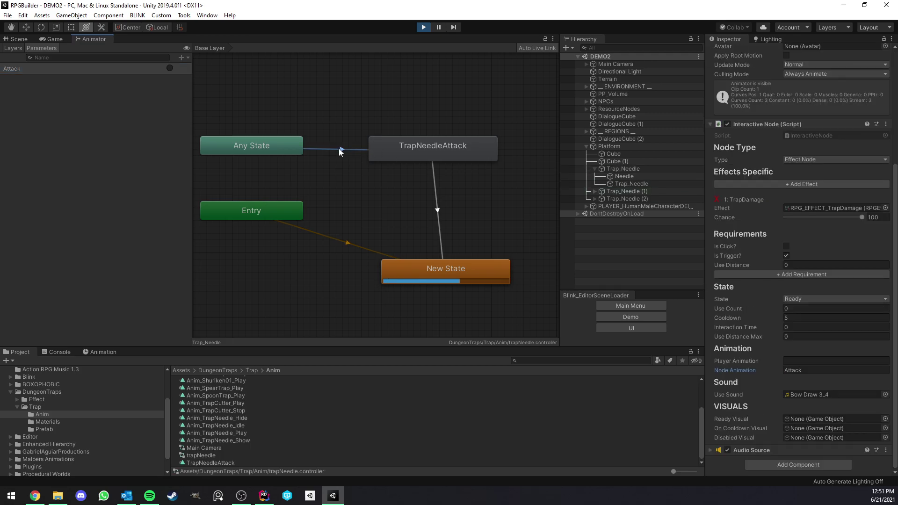
{"action": "left_click", "coordinate": [340, 149]}
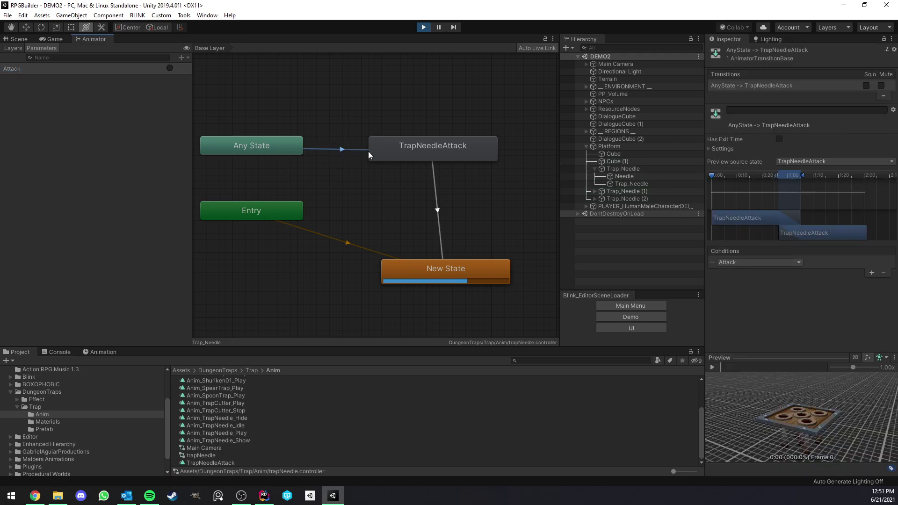
{"action": "left_click", "coordinate": [434, 150]}
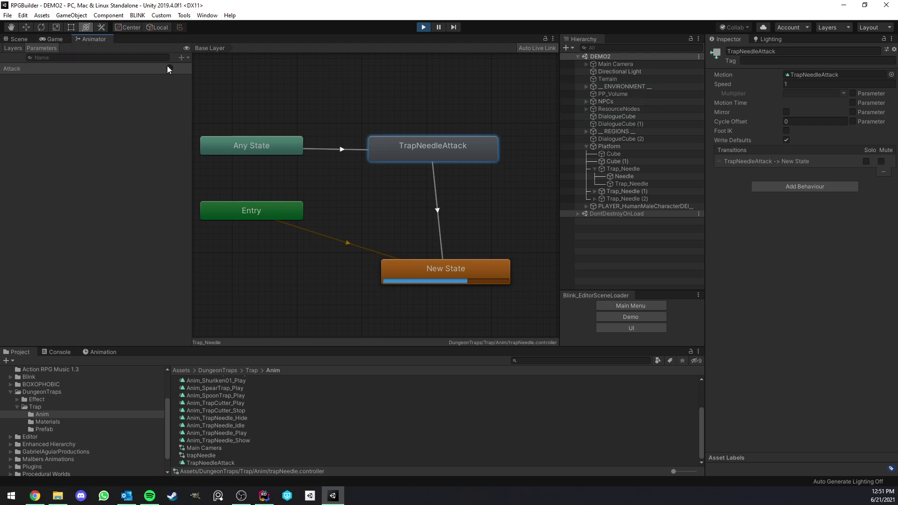
Show the attack animation in the running game by walking the character onto the first trap and back off
{"action": "left_click", "coordinate": [54, 39]}
{"action": "right_click_drag", "start_coordinate": [159, 133], "coordinate": [168, 135]}
{"action": "key", "text": "w"}
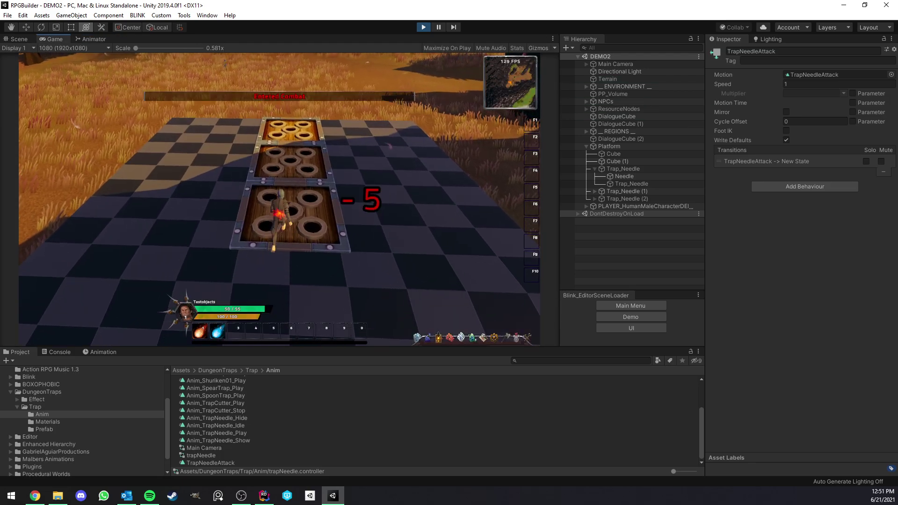
{"action": "key", "text": "s"}
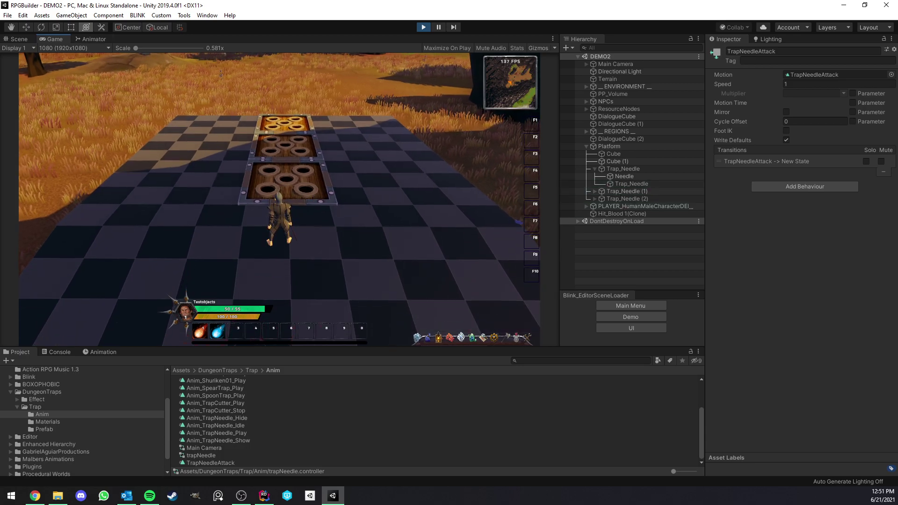
Reselect the parent Trap_Needle and review its Node Animation entry alongside its Animator and Use Sound settings
{"action": "left_click", "coordinate": [626, 169]}
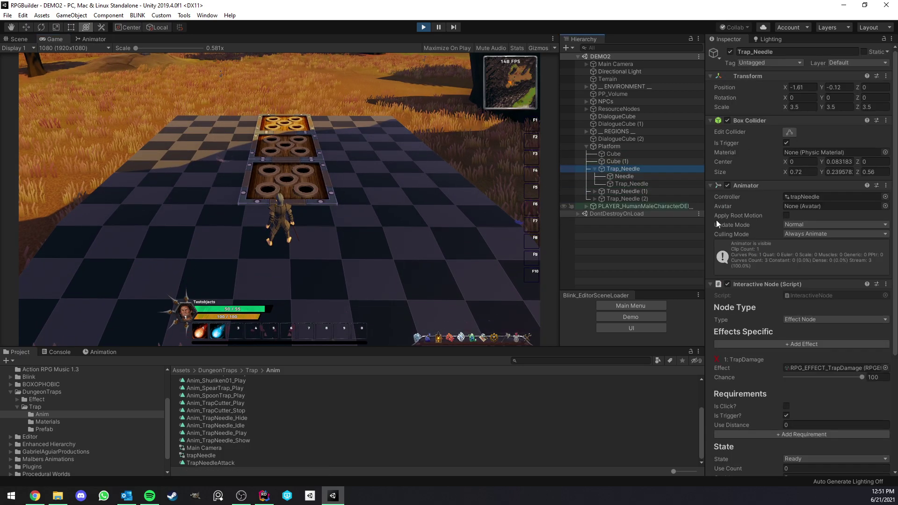
{"action": "scroll", "coordinate": [767, 276], "scroll_direction": "down", "scroll_amount": 5}
{"action": "left_click", "coordinate": [820, 370]}
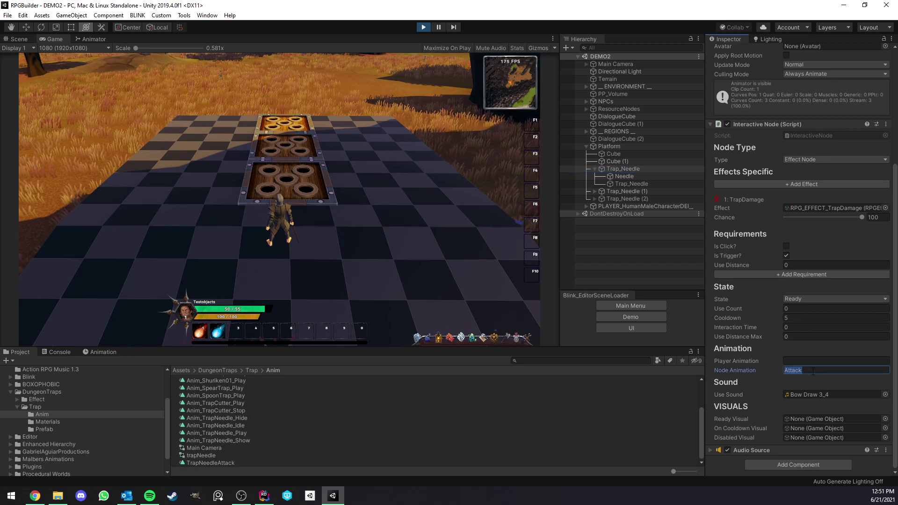
{"action": "left_click", "coordinate": [819, 369]}
{"action": "scroll", "coordinate": [779, 261], "scroll_direction": "up", "scroll_amount": 5}
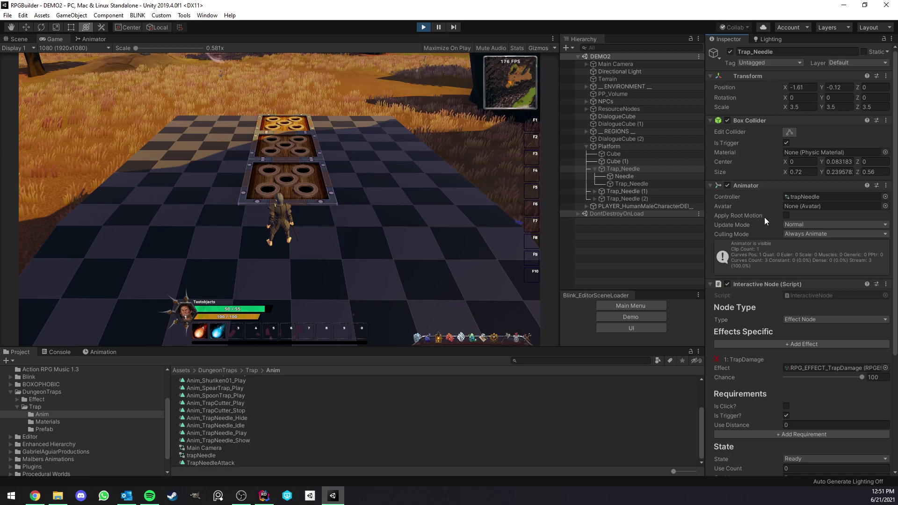
{"action": "scroll", "coordinate": [764, 216], "scroll_direction": "down", "scroll_amount": 3}
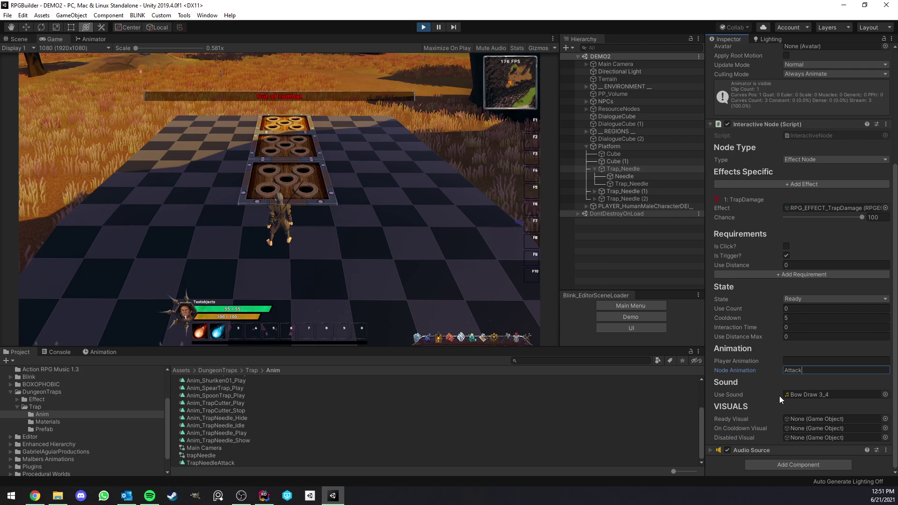
Trigger the first trap again with the character to check its sound and cooldown state, and step back off
{"action": "left_click", "coordinate": [388, 224]}
{"action": "key", "text": "w"}
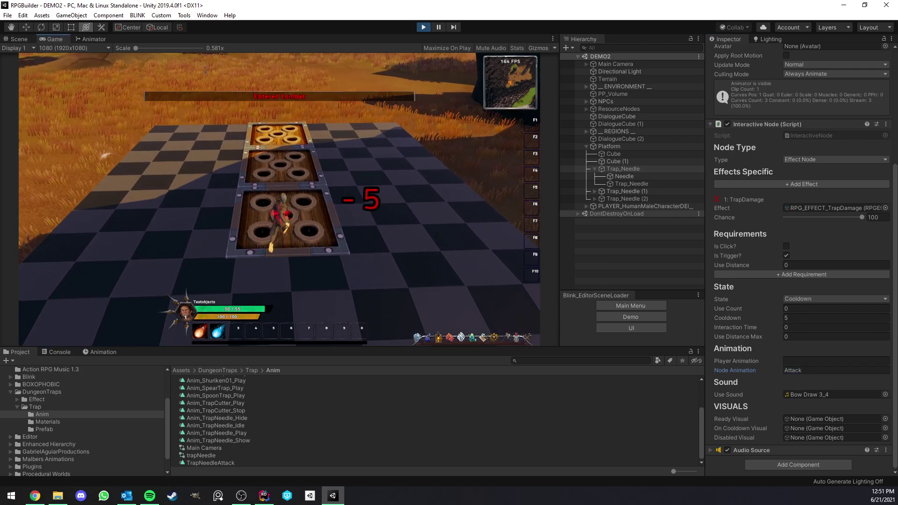
{"action": "key", "text": "s"}
{"action": "right_click_drag", "start_coordinate": [485, 318], "coordinate": [491, 311]}
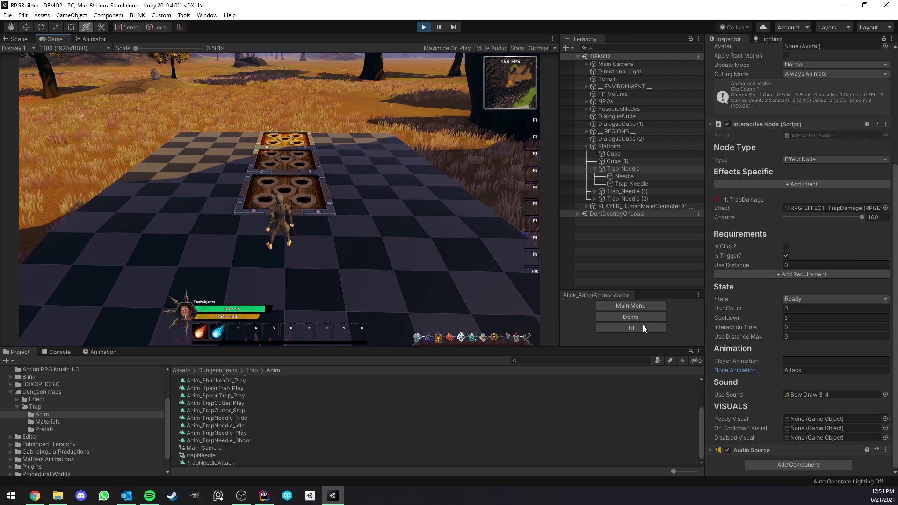
{"action": "scroll", "coordinate": [836, 357], "scroll_direction": "down", "scroll_amount": 4}
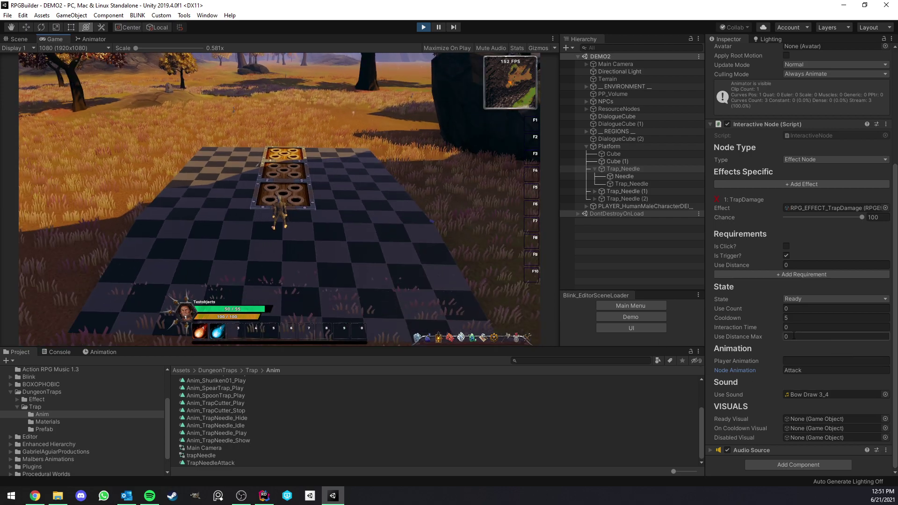
{"action": "scroll", "coordinate": [422, 222], "scroll_direction": "up", "scroll_amount": 5}
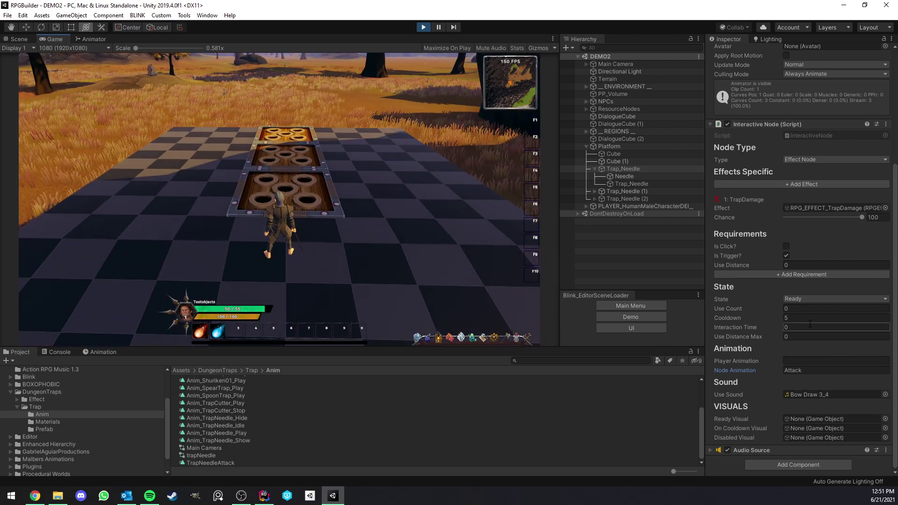
Set Trap_Needle's Cooldown to 1 and test it by stepping the character on and off the trap repeatedly
{"action": "left_click", "coordinate": [807, 320]}
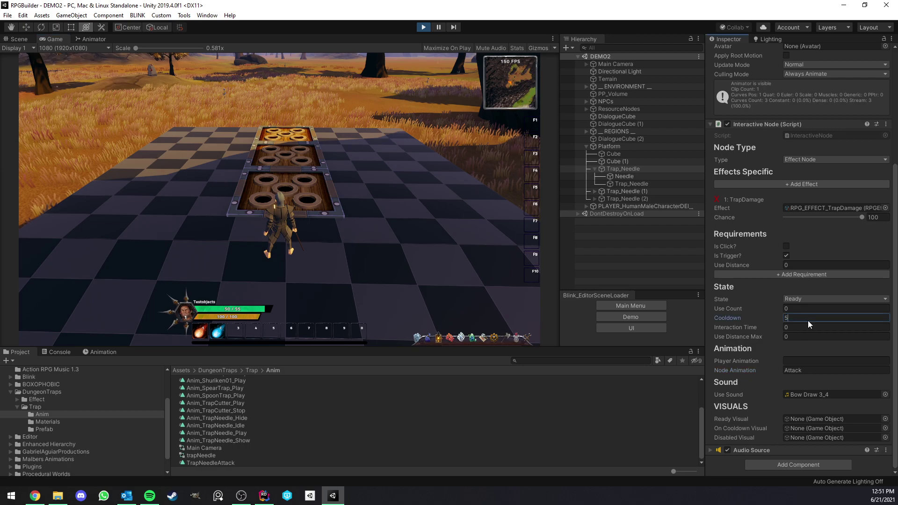
{"action": "type", "text": "1"}
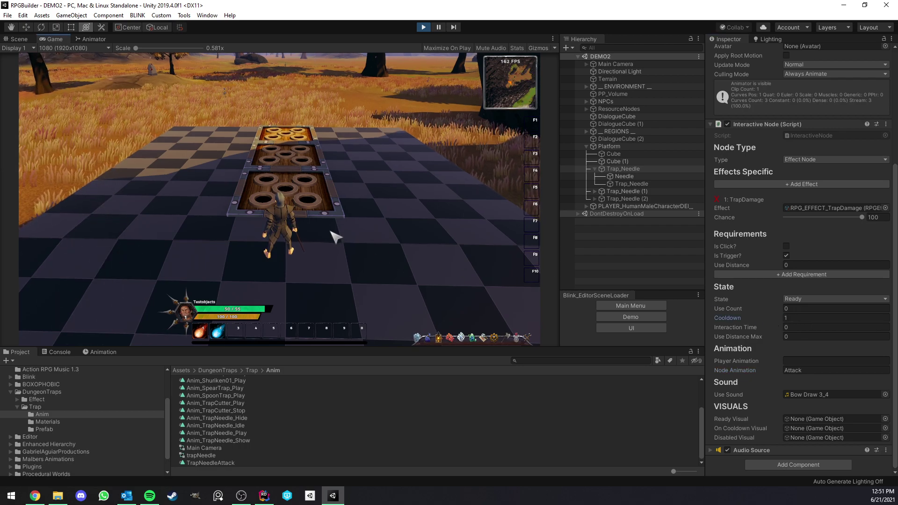
{"action": "left_click", "coordinate": [336, 235]}
{"action": "key", "text": "w"}
{"action": "key", "text": "s"}
{"action": "key", "text": "w"}
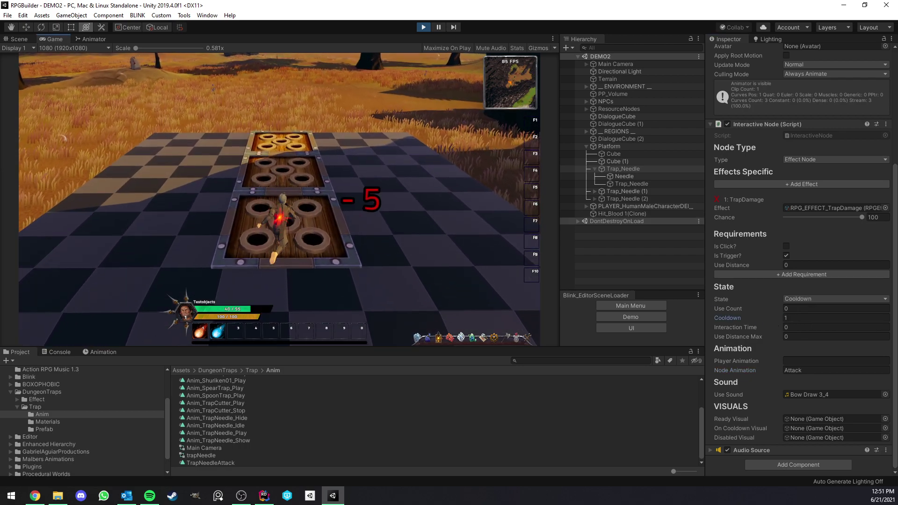
{"action": "key", "text": "s"}
{"action": "key", "text": "w"}
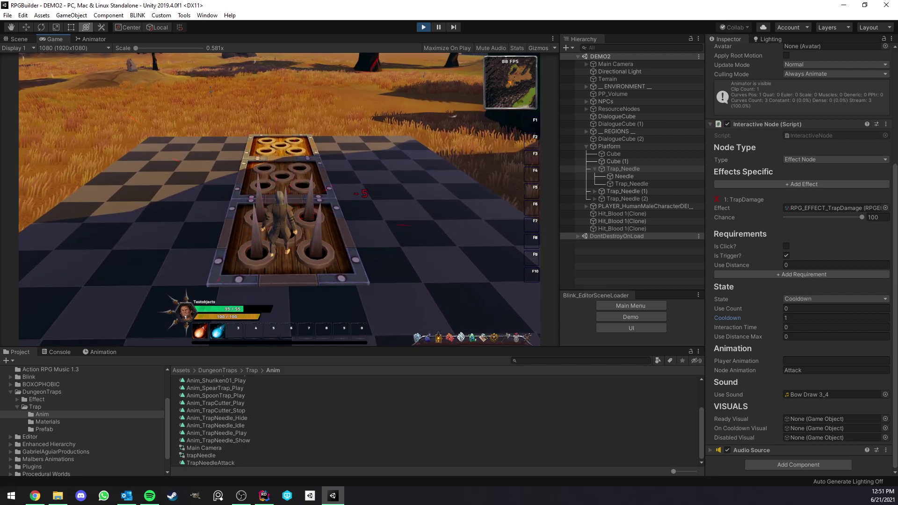
{"action": "key", "text": "s"}
{"action": "key", "text": "w"}
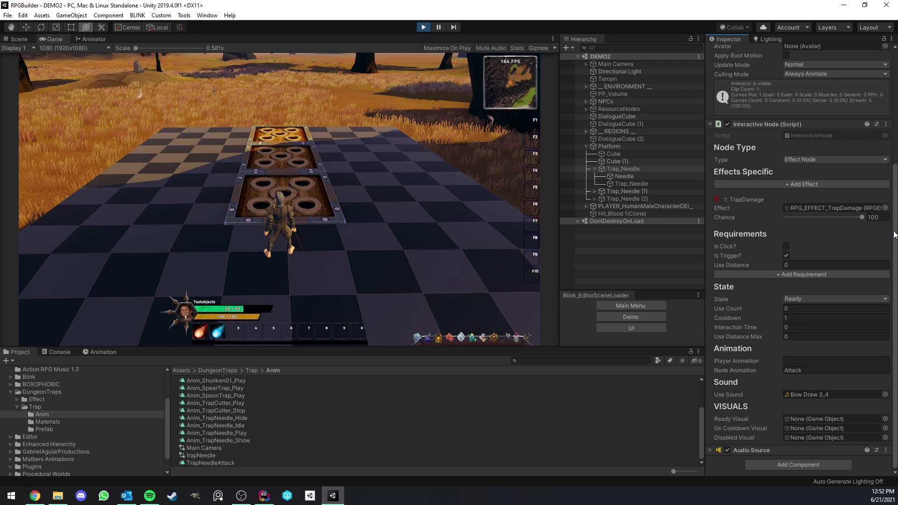
Enable Is Click on Trap_Needle's Interactive Node and try activating the first trap directly in the game
{"action": "scroll", "coordinate": [856, 239], "scroll_direction": "up", "scroll_amount": 2}
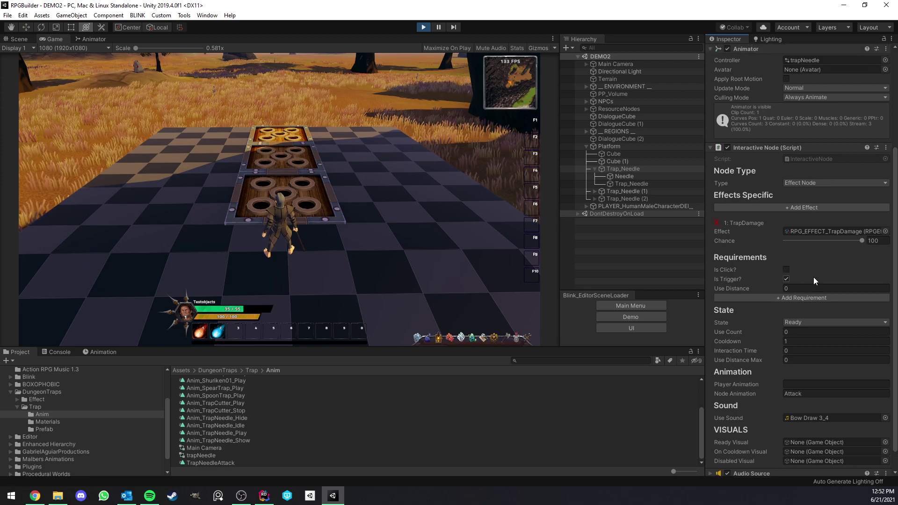
{"action": "left_click", "coordinate": [786, 270]}
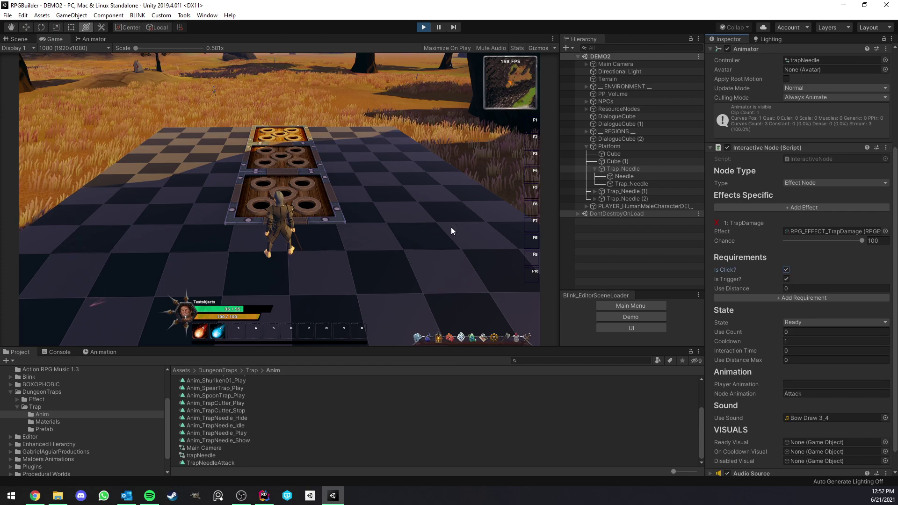
{"action": "left_click", "coordinate": [307, 211]}
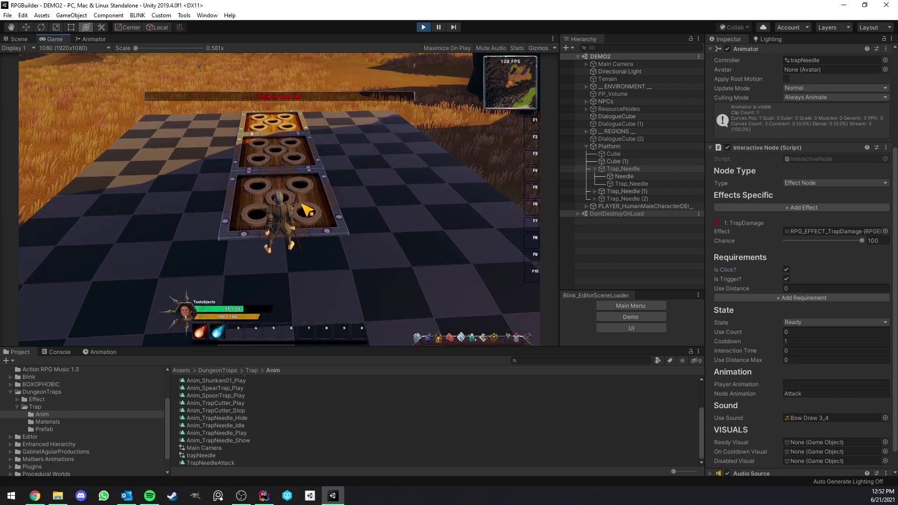
Set the Interactive Node's Use Distance Max to 3 and try activating the trap from beside it in the game
{"action": "left_click", "coordinate": [792, 359]}
{"action": "type", "text": "3"}
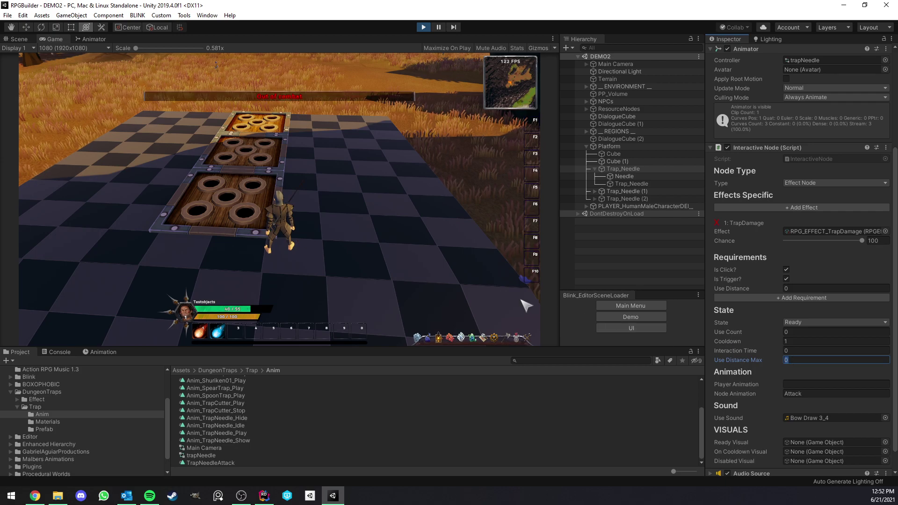
{"action": "left_click", "coordinate": [303, 194]}
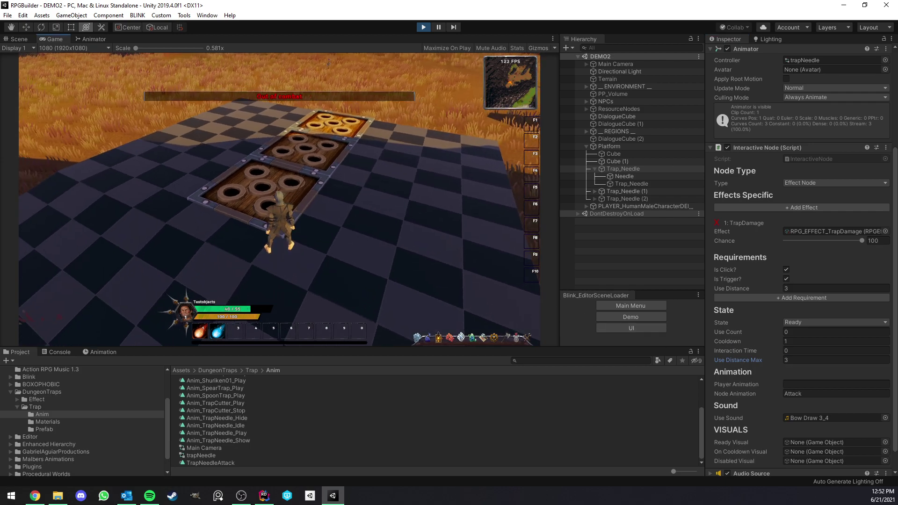
Activate the first trap directly from beside it twice, viewing it from a different angle the second time
{"action": "left_click", "coordinate": [290, 195]}
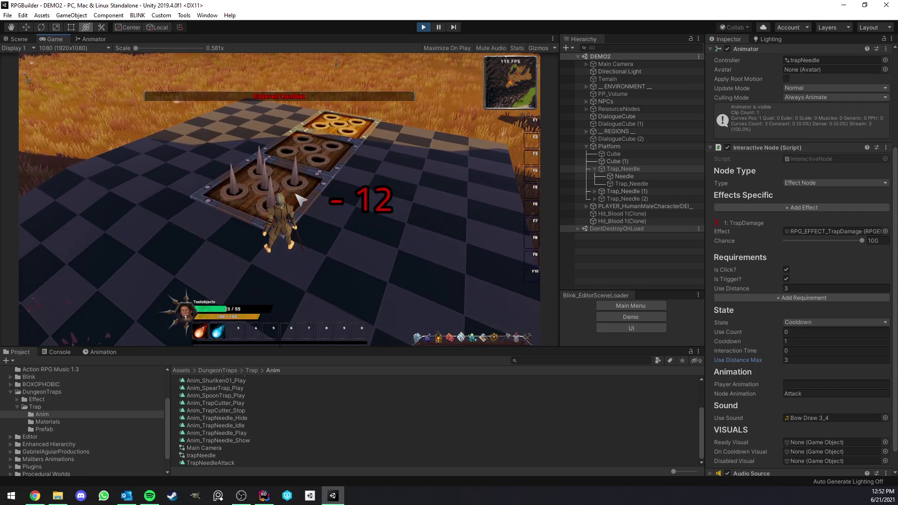
{"action": "mouse_move", "coordinate": [291, 195]}
{"action": "right_mouse_down"}
{"action": "mouse_move", "coordinate": [328, 195]}
{"action": "mouse_move", "coordinate": [309, 211]}
{"action": "right_mouse_up"}
{"action": "key", "text": "a"}
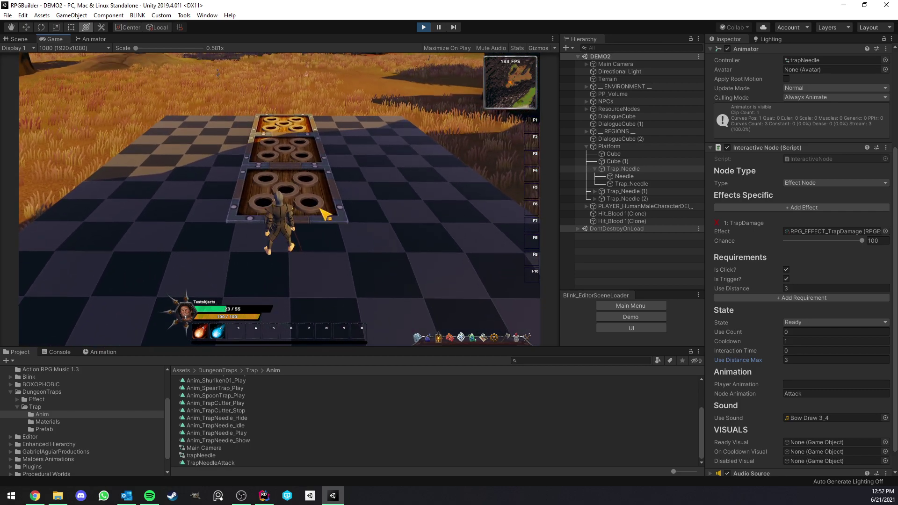
{"action": "left_click", "coordinate": [320, 210]}
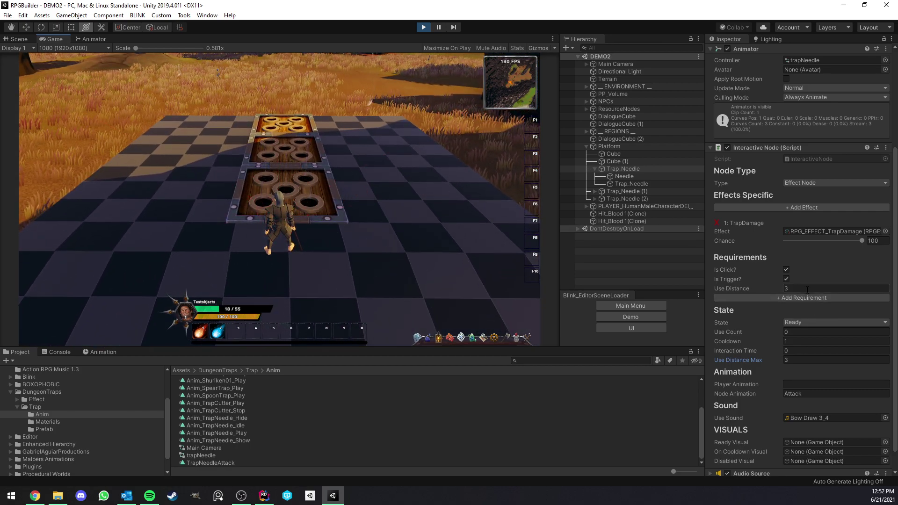
Disable Is Click, reset Use Distance and Use Distance Max to 0, keep Is Trigger enabled, and test by stepping onto the trap
{"action": "left_click", "coordinate": [786, 270]}
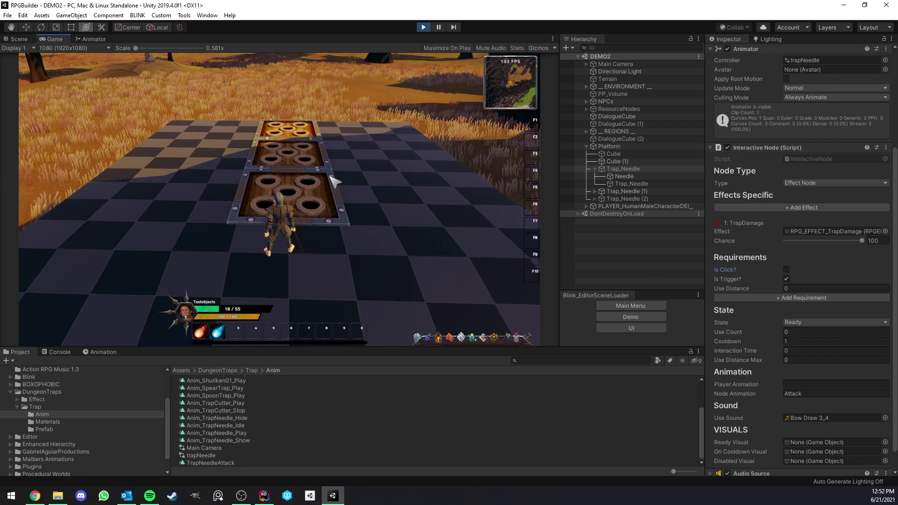
{"action": "left_click", "coordinate": [786, 279]}
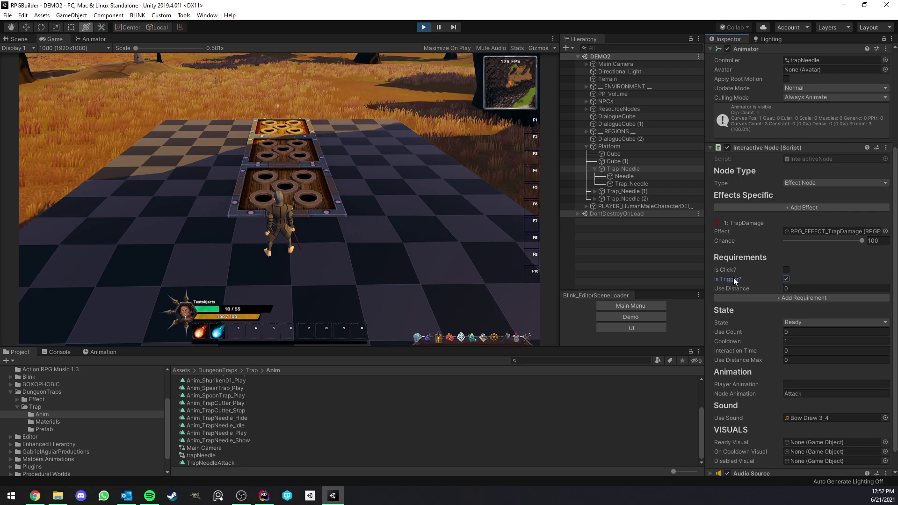
{"action": "scroll", "coordinate": [764, 175], "scroll_direction": "up", "scroll_amount": 5}
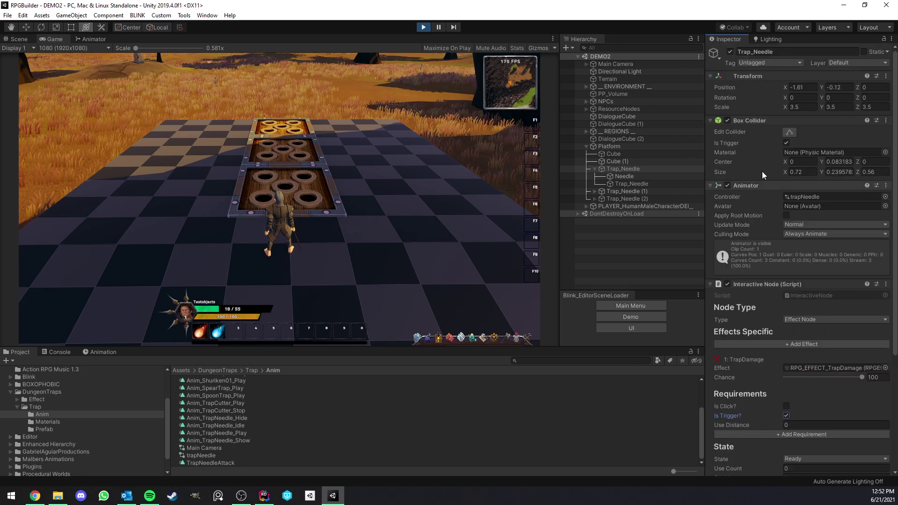
{"action": "left_click", "coordinate": [380, 193]}
{"action": "key", "text": "w"}
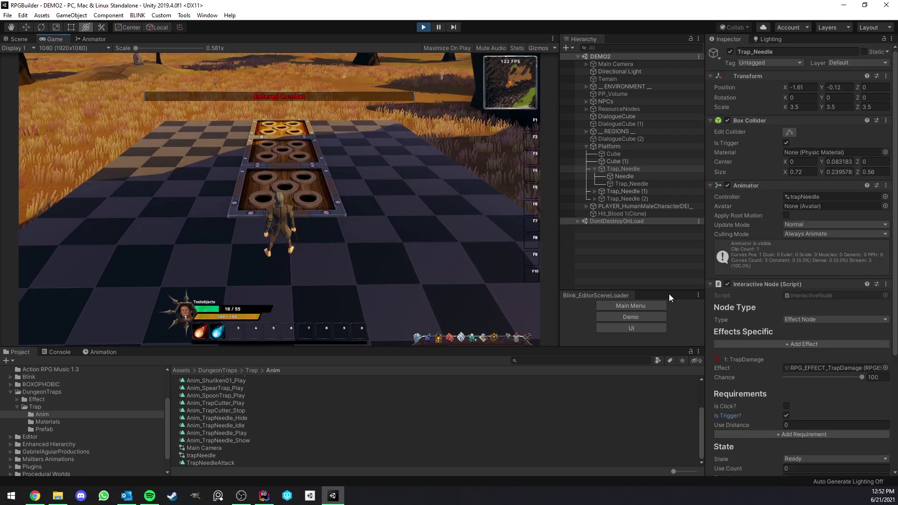
Browse the Interactive Node's types, keep Effect Node, and try adding two empty effects before removing them
{"action": "scroll", "coordinate": [767, 282], "scroll_direction": "down", "scroll_amount": 5}
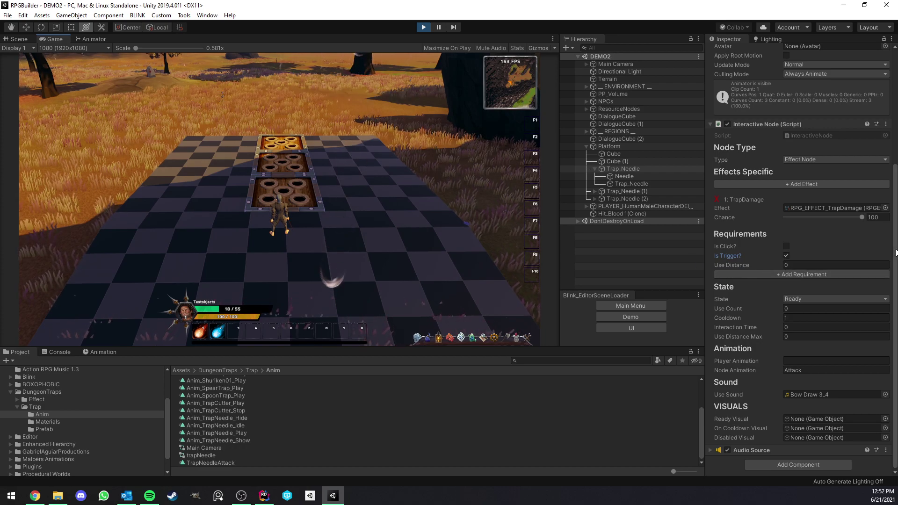
{"action": "left_click_drag", "start_coordinate": [895, 243], "coordinate": [895, 240]}
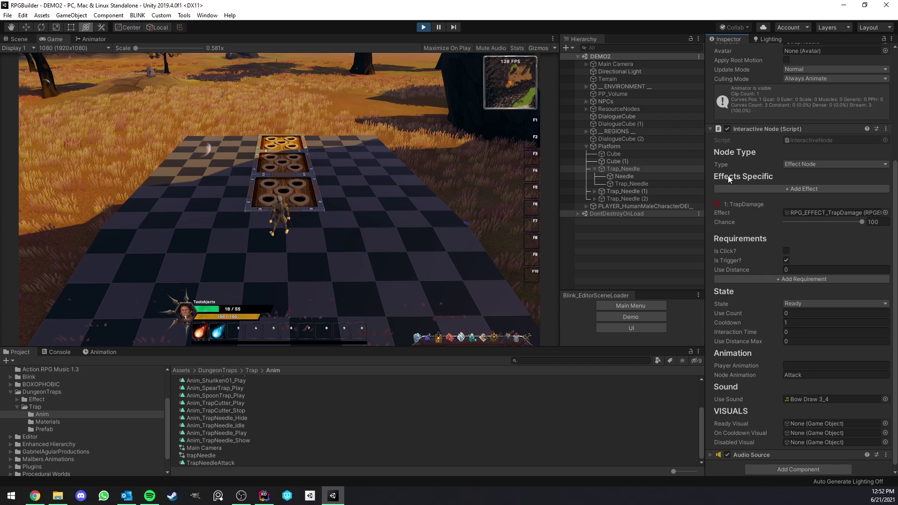
{"action": "scroll", "coordinate": [768, 179], "scroll_direction": "up", "scroll_amount": 3}
{"action": "scroll", "coordinate": [789, 264], "scroll_direction": "down", "scroll_amount": 3}
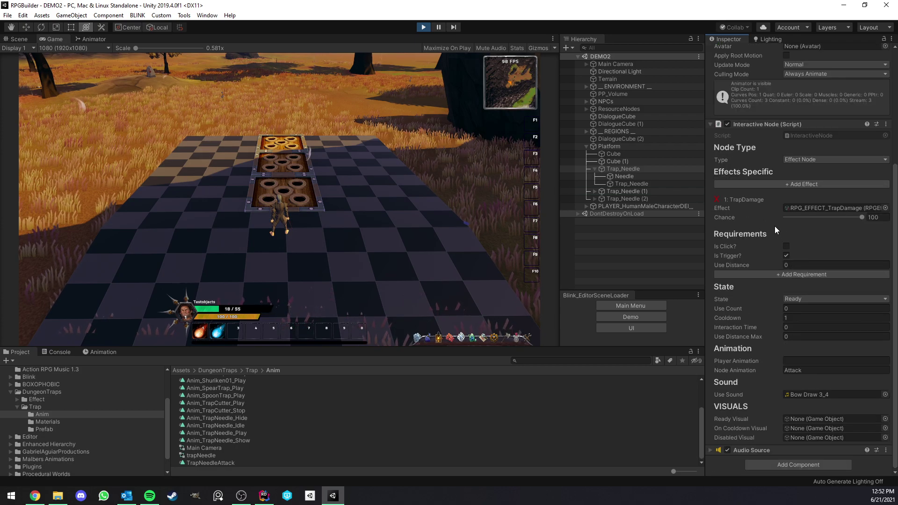
{"action": "left_click", "coordinate": [806, 160]}
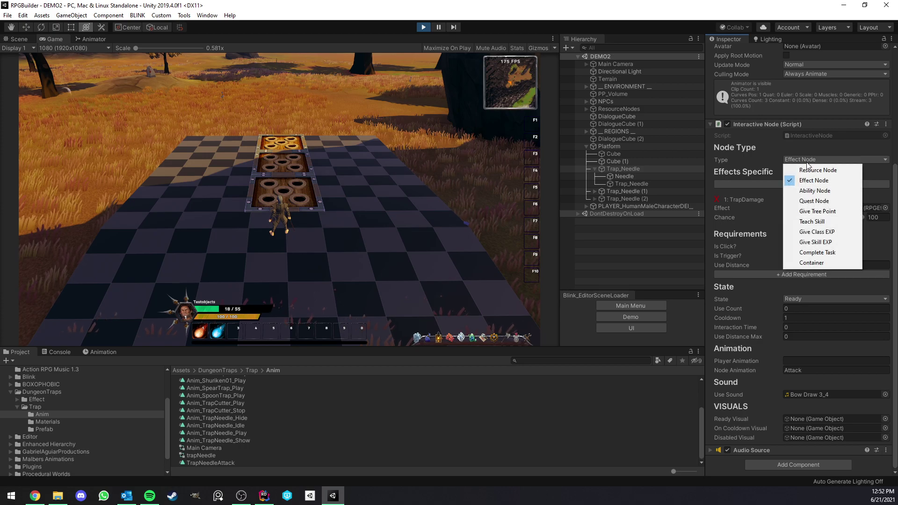
{"action": "left_click", "coordinate": [815, 182]}
{"action": "left_click", "coordinate": [795, 184]}
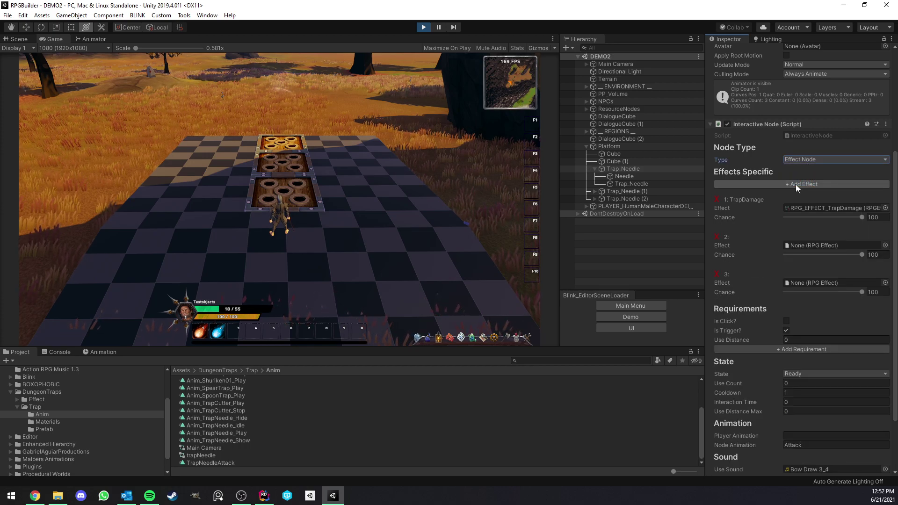
{"action": "left_click", "coordinate": [717, 237]}
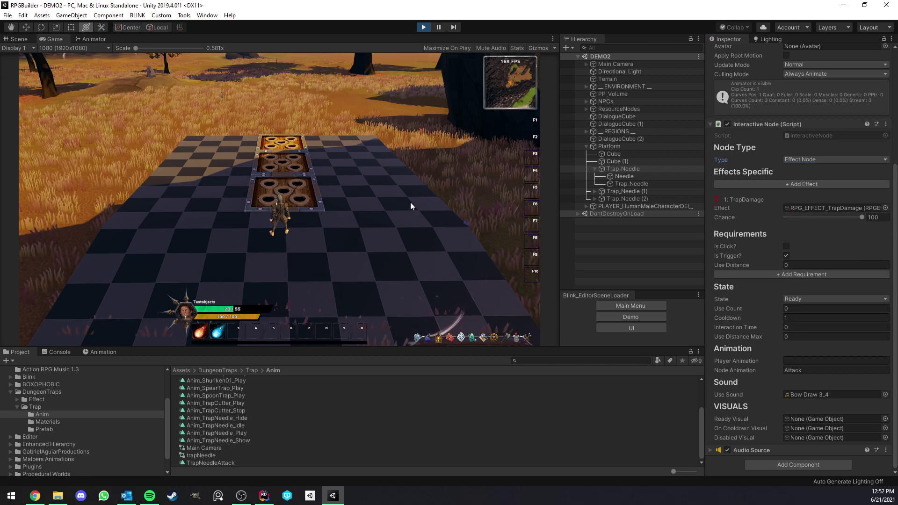
Keep the TrapDamage effect's Chance at 100 and test it by stepping the character on and off the first trap
{"action": "mouse_move", "coordinate": [864, 217]}
{"action": "left_mouse_down"}
{"action": "mouse_move", "coordinate": [789, 218]}
{"action": "mouse_move", "coordinate": [865, 218]}
{"action": "left_mouse_up"}
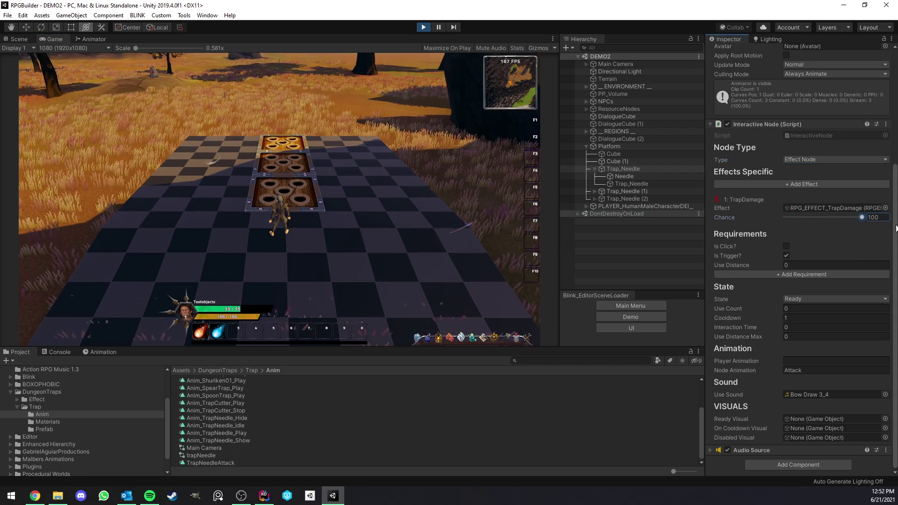
{"action": "left_click", "coordinate": [445, 235]}
{"action": "key", "text": "w"}
{"action": "key", "text": "s"}
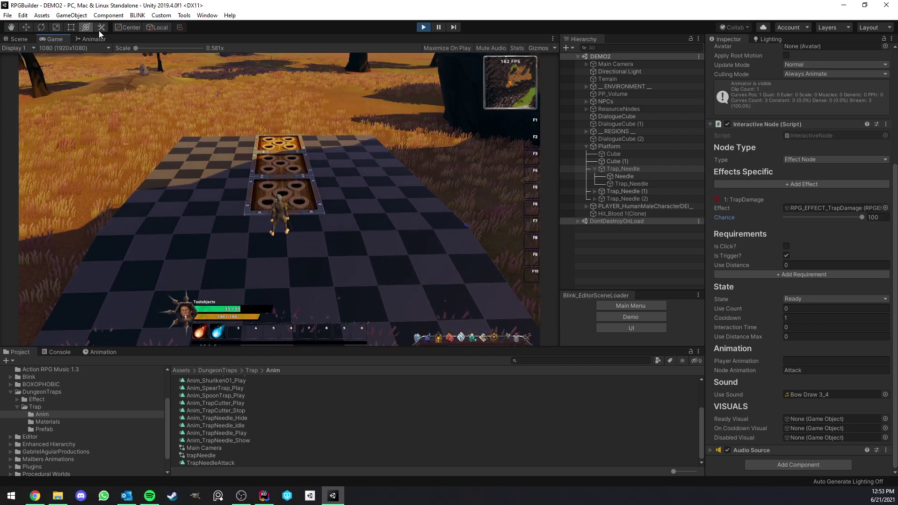
Open the RPG Builder window, dock it beside the Game and Animator views, and show the Combat Effects list
{"action": "left_click", "coordinate": [137, 15]}
{"action": "left_click", "coordinate": [157, 46]}
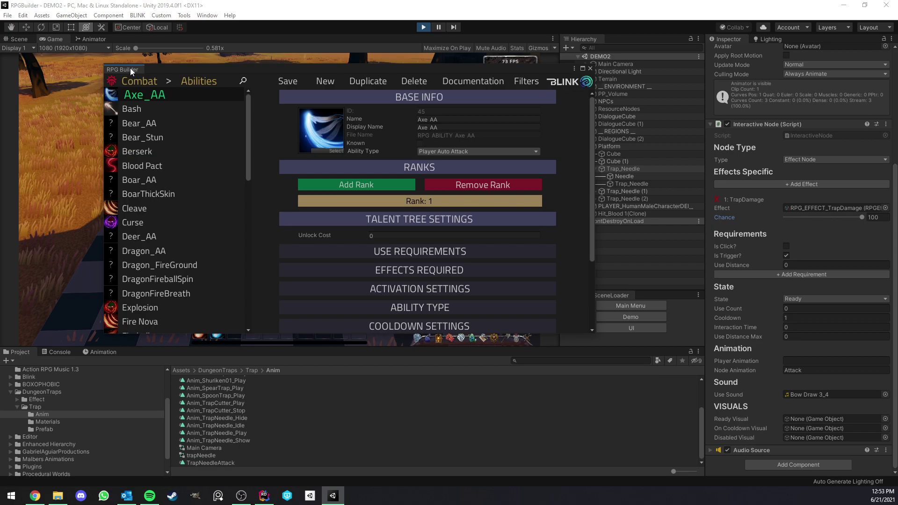
{"action": "left_click_drag", "start_coordinate": [130, 68], "coordinate": [133, 39]}
{"action": "left_click", "coordinate": [47, 52]}
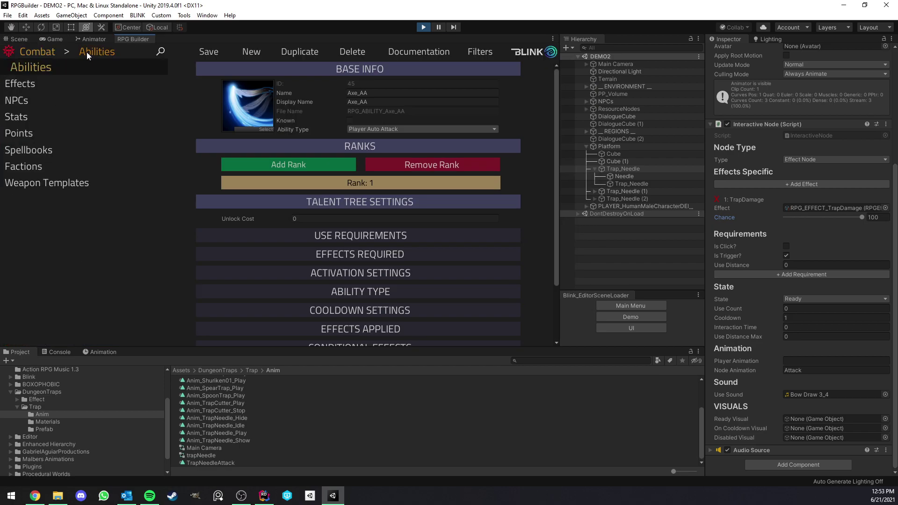
{"action": "left_click", "coordinate": [50, 82]}
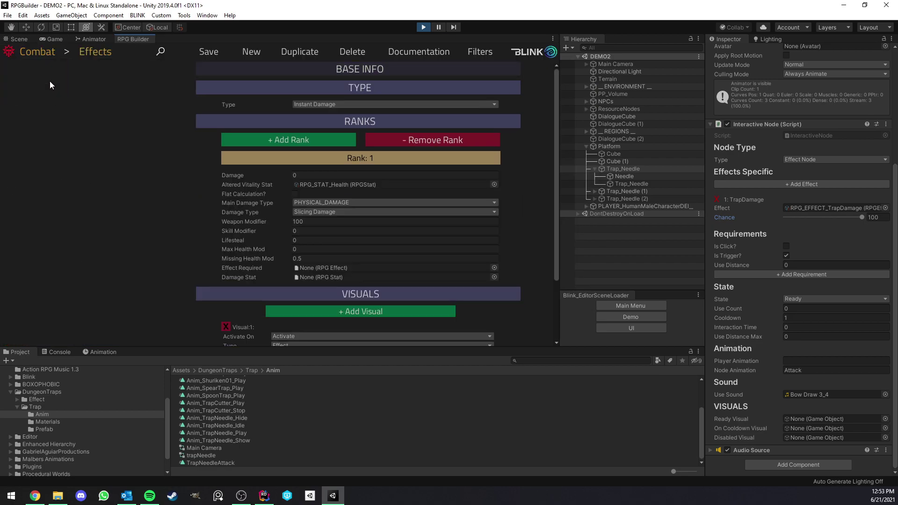
Filter the effects by names containing "tra", open the TrapDamage effect, and hide the filter options
{"action": "left_click", "coordinate": [160, 52]}
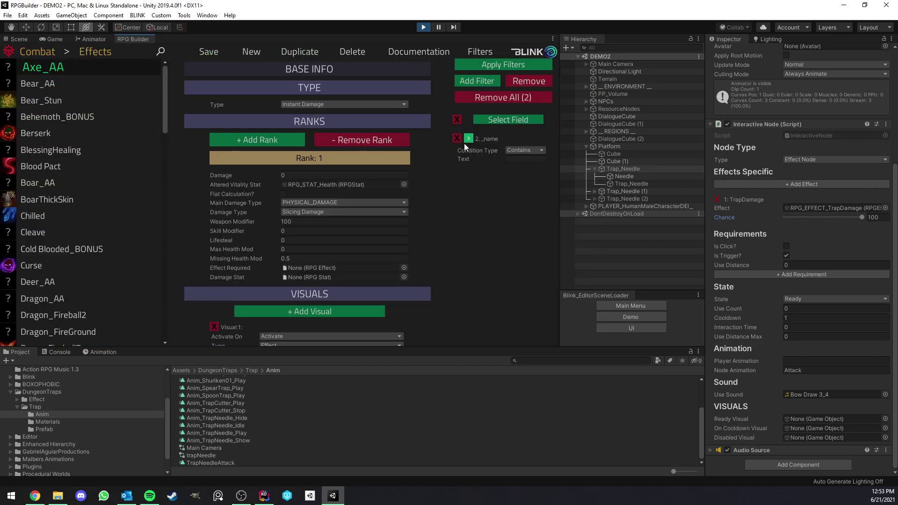
{"action": "left_click", "coordinate": [517, 159]}
{"action": "type", "text": "tra"}
{"action": "left_click", "coordinate": [499, 64]}
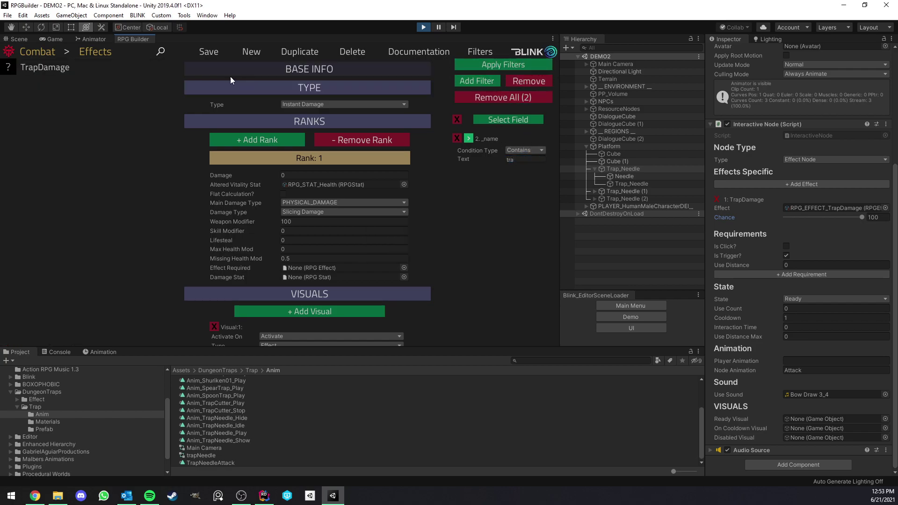
{"action": "left_click", "coordinate": [59, 68]}
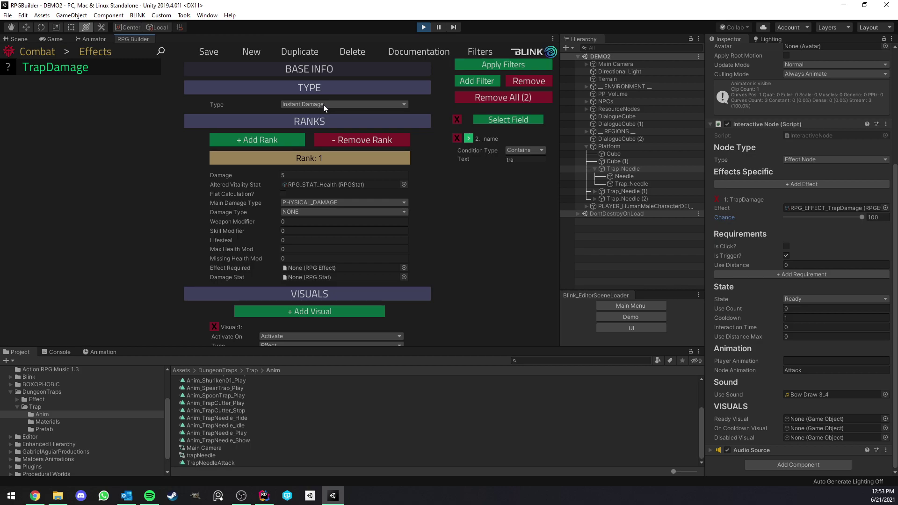
{"action": "left_click", "coordinate": [478, 52]}
Examine TrapDamage's damage and visual settings, and check the effect by running the character across the traps in the game
{"action": "left_click", "coordinate": [323, 176]}
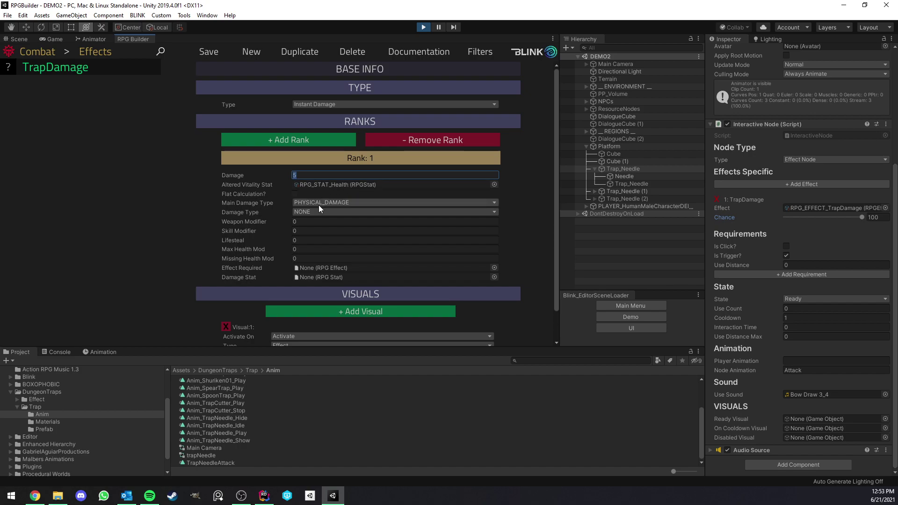
{"action": "scroll", "coordinate": [326, 206], "scroll_direction": "down", "scroll_amount": 3}
{"action": "scroll", "coordinate": [302, 210], "scroll_direction": "up", "scroll_amount": 3}
{"action": "scroll", "coordinate": [338, 232], "scroll_direction": "down", "scroll_amount": 3}
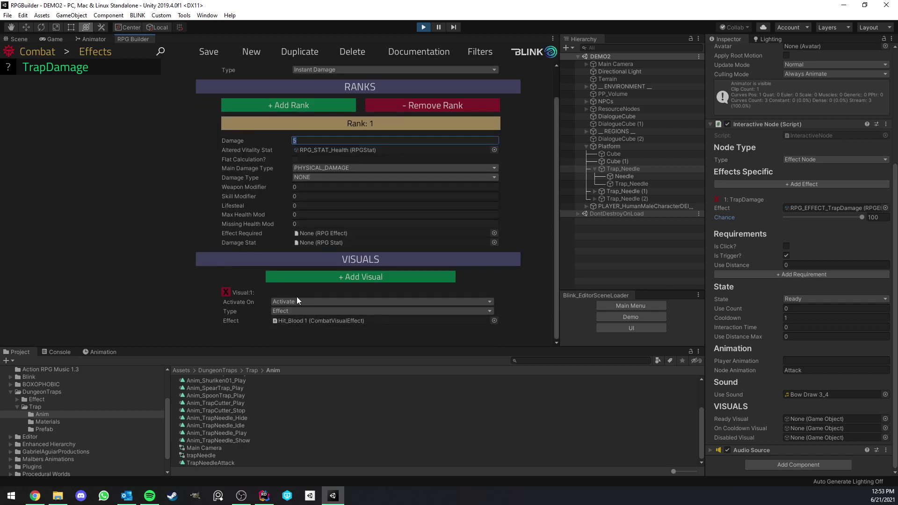
{"action": "left_click", "coordinate": [54, 39]}
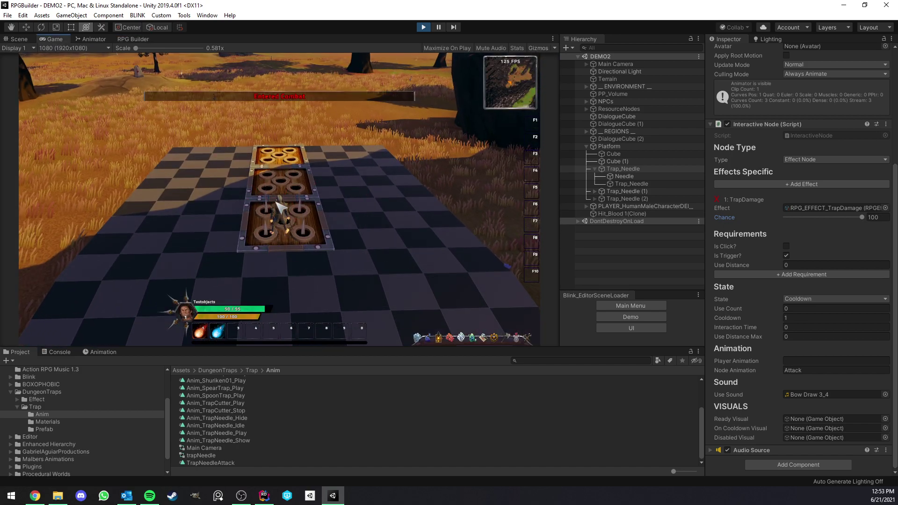
{"action": "key", "text": "w"}
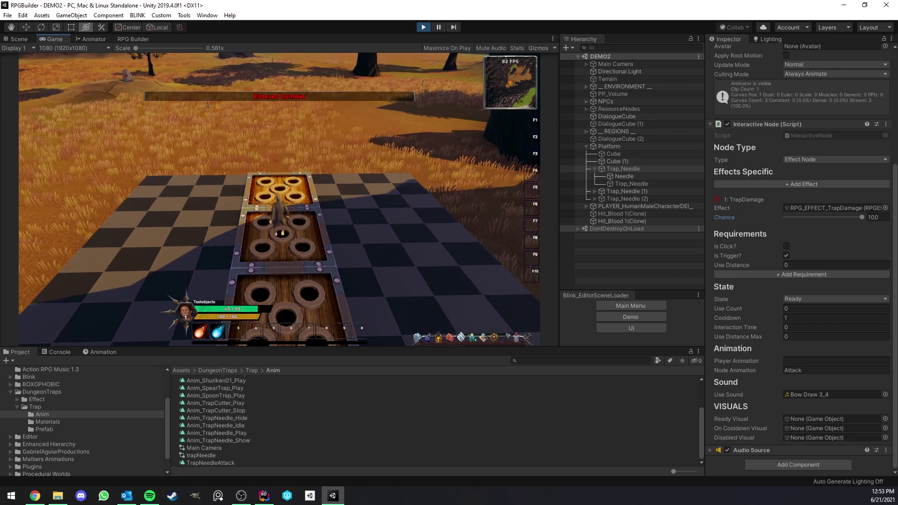
Set the TrapDamage effect's Damage to 25 and save it
{"action": "left_click", "coordinate": [133, 39]}
{"action": "left_click", "coordinate": [306, 140]}
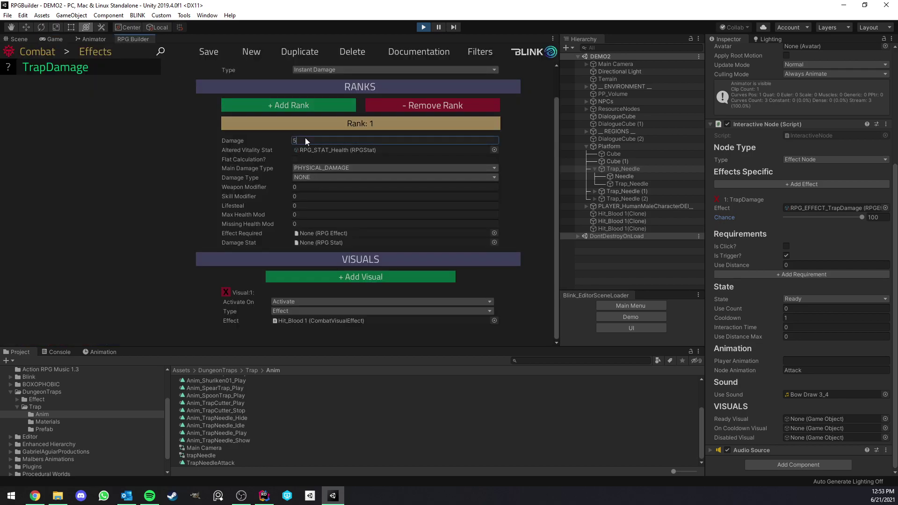
{"action": "left_click", "coordinate": [208, 51]}
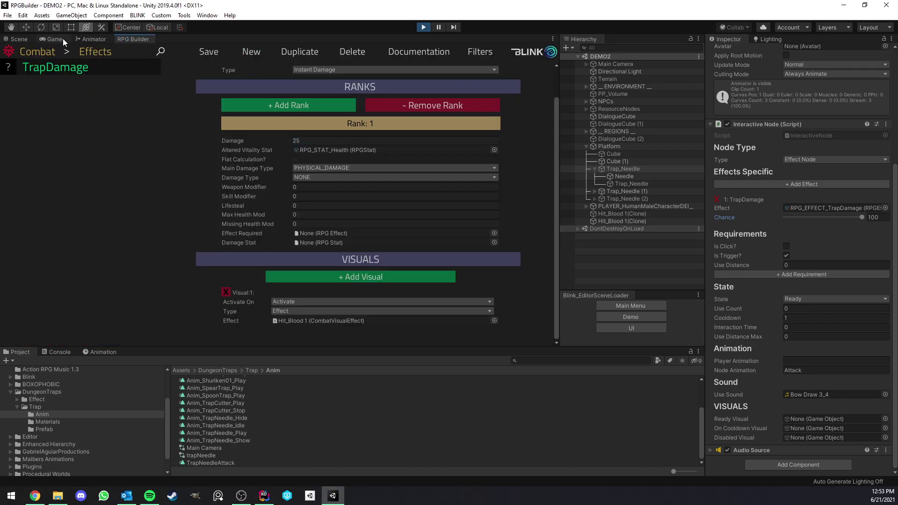
Test the increased damage on the traps until the character dies, respawn, and walk to the torch-lit camp
{"action": "left_click", "coordinate": [53, 39]}
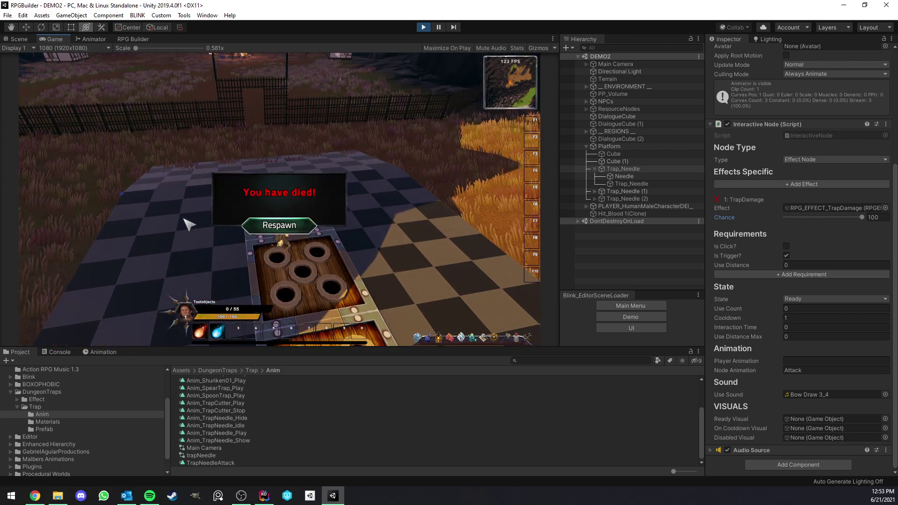
{"action": "left_click", "coordinate": [279, 225]}
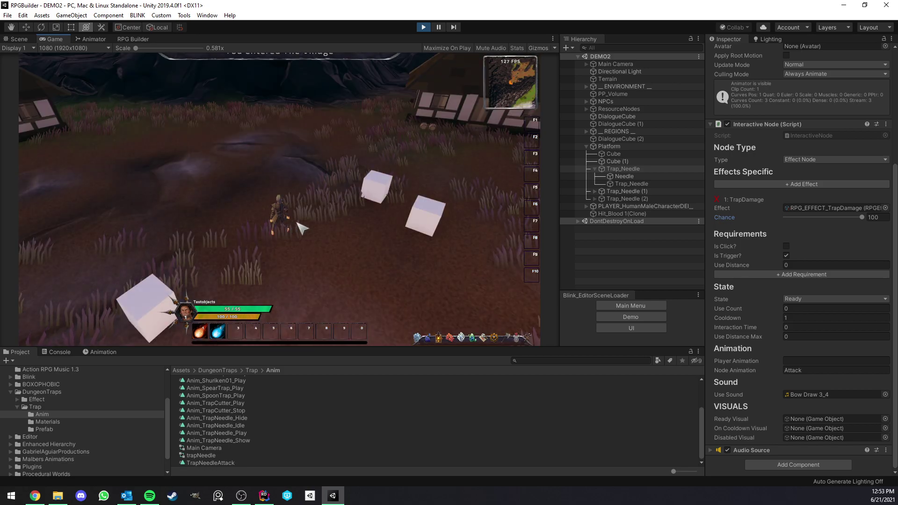
{"action": "key", "text": "w"}
{"action": "right_click_drag", "start_coordinate": [273, 182], "coordinate": [279, 187]}
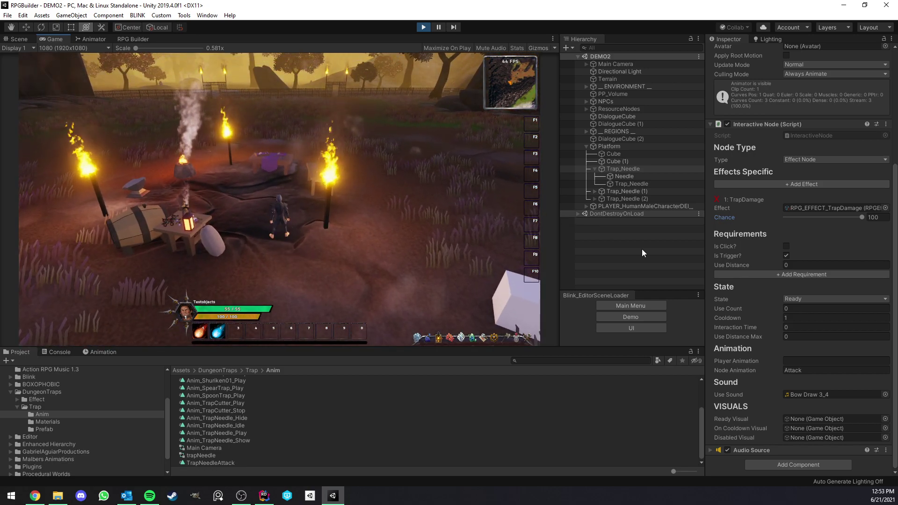
Select Trap_Needle and widen the Inspector to review its components and Interactive Node settings
{"action": "left_click", "coordinate": [641, 243]}
{"action": "left_click", "coordinate": [627, 170]}
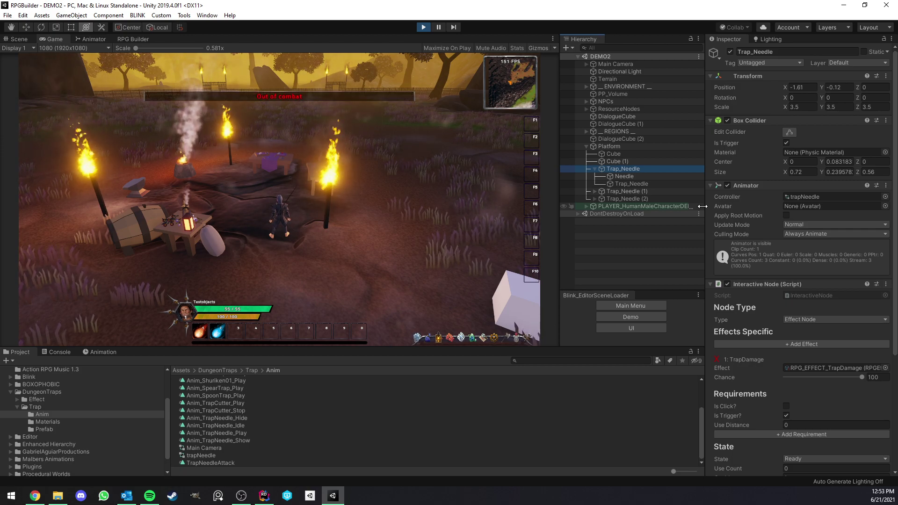
{"action": "scroll", "coordinate": [851, 252], "scroll_direction": "down", "scroll_amount": 5}
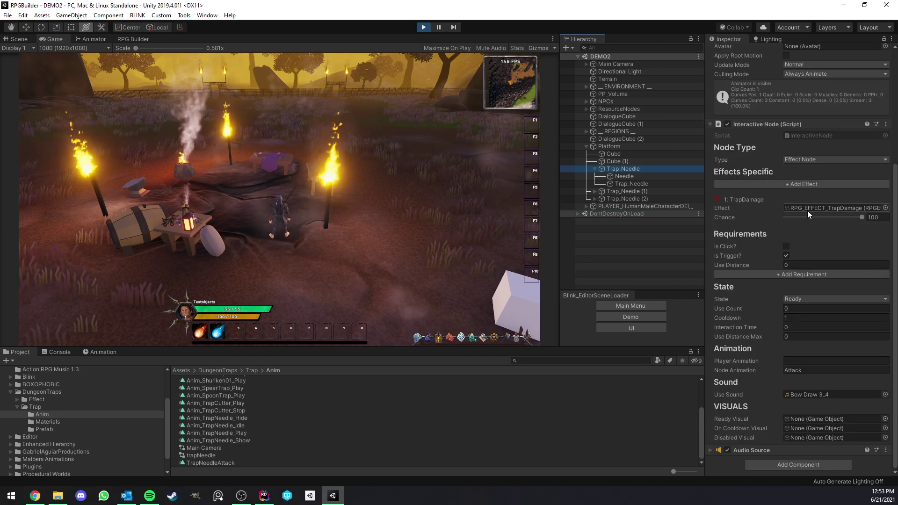
{"action": "left_click_drag", "start_coordinate": [705, 188], "coordinate": [652, 193]}
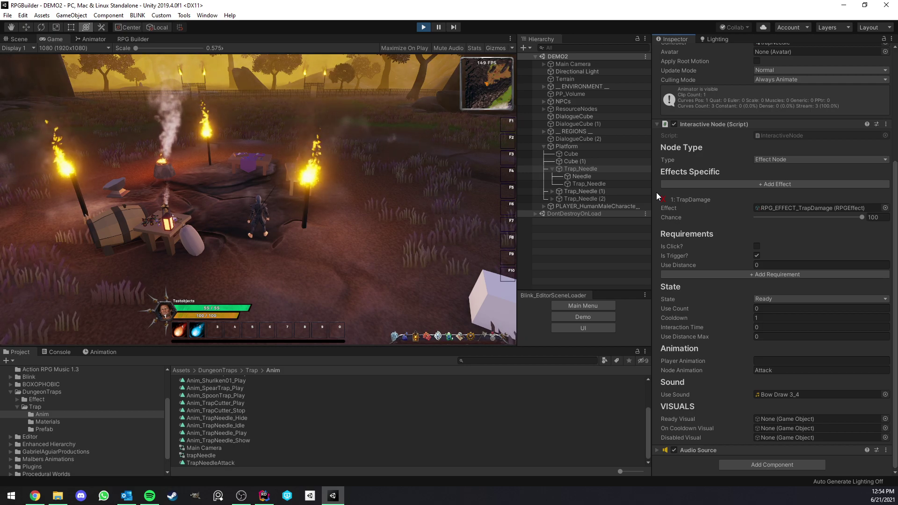
{"action": "scroll", "coordinate": [731, 201], "scroll_direction": "up", "scroll_amount": 5}
{"action": "scroll", "coordinate": [724, 202], "scroll_direction": "down", "scroll_amount": 5}
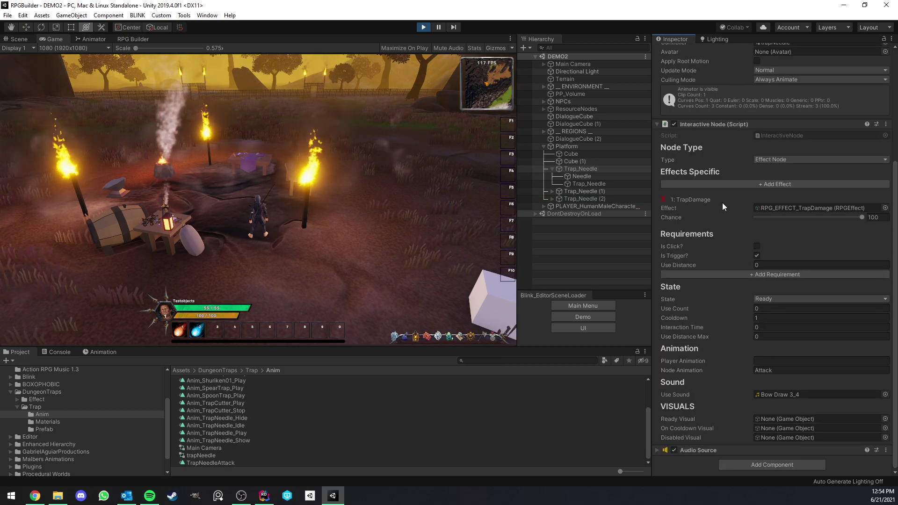